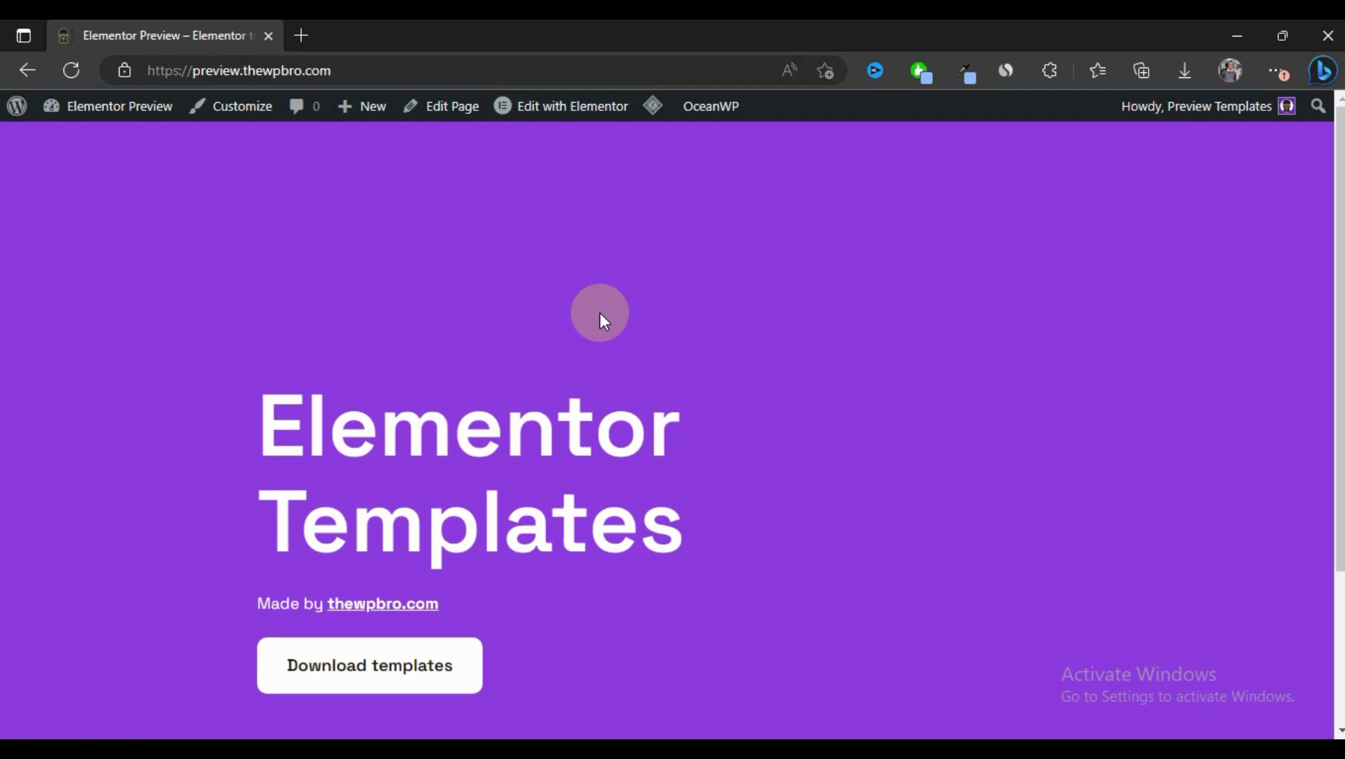
In a new browser tab, run a Google search for thewpbro
left_click(301, 35)
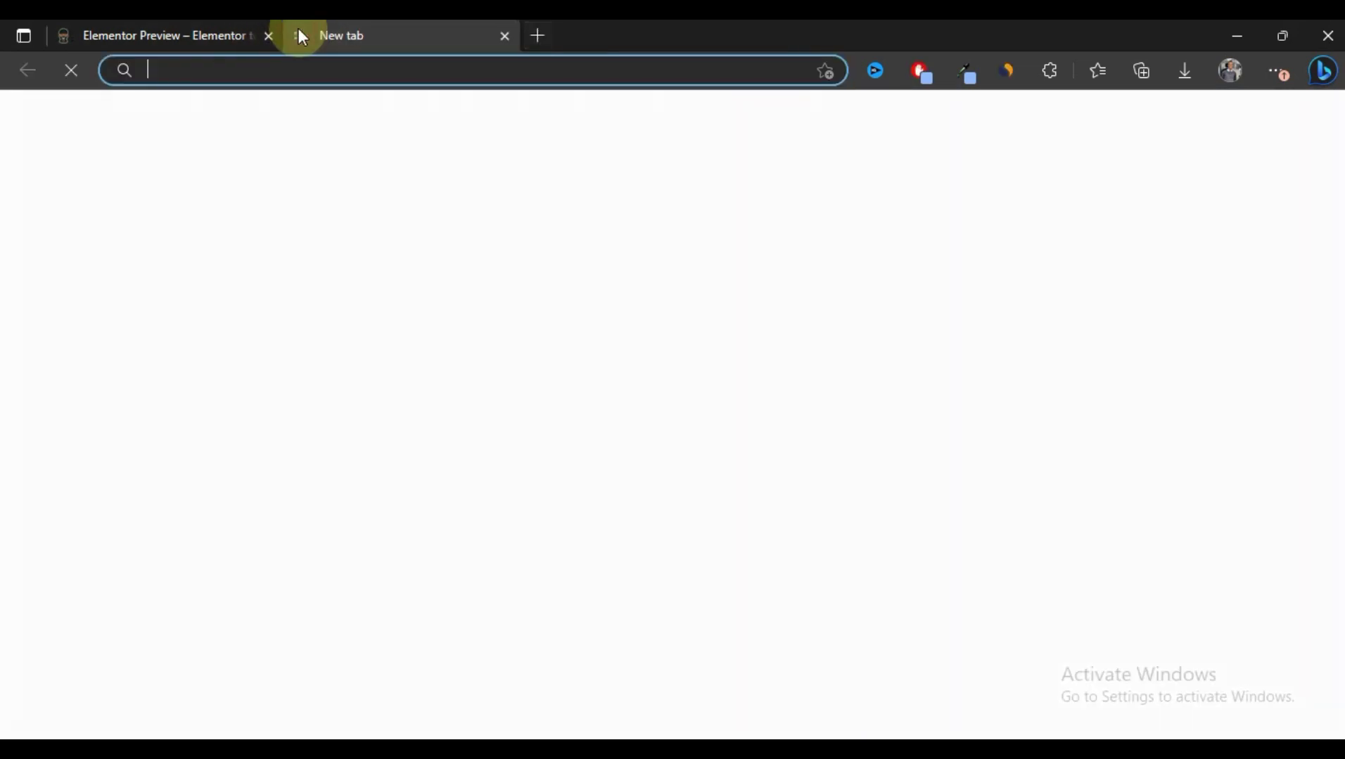
type("tiktok.com/@lyricssquare")
key("Return")
type("the")
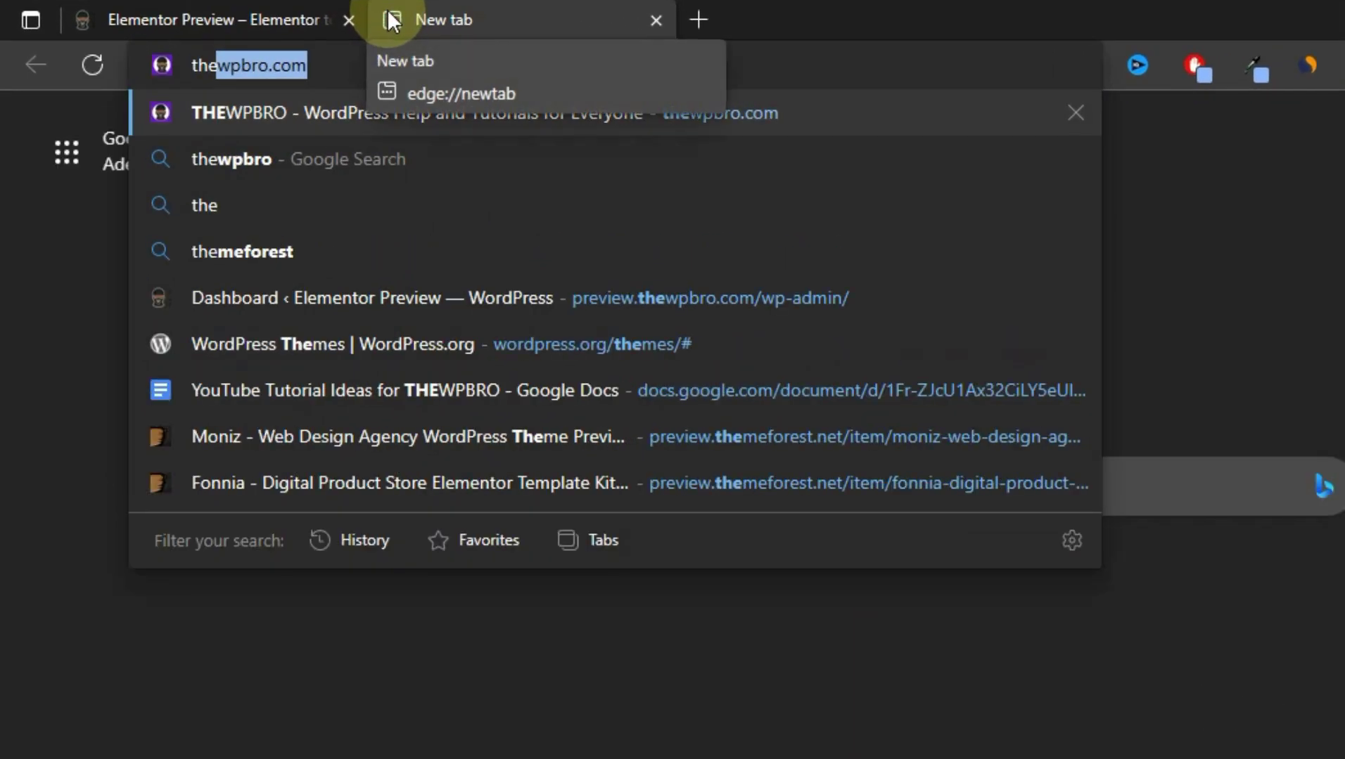
type("wpbro")
key("Return")
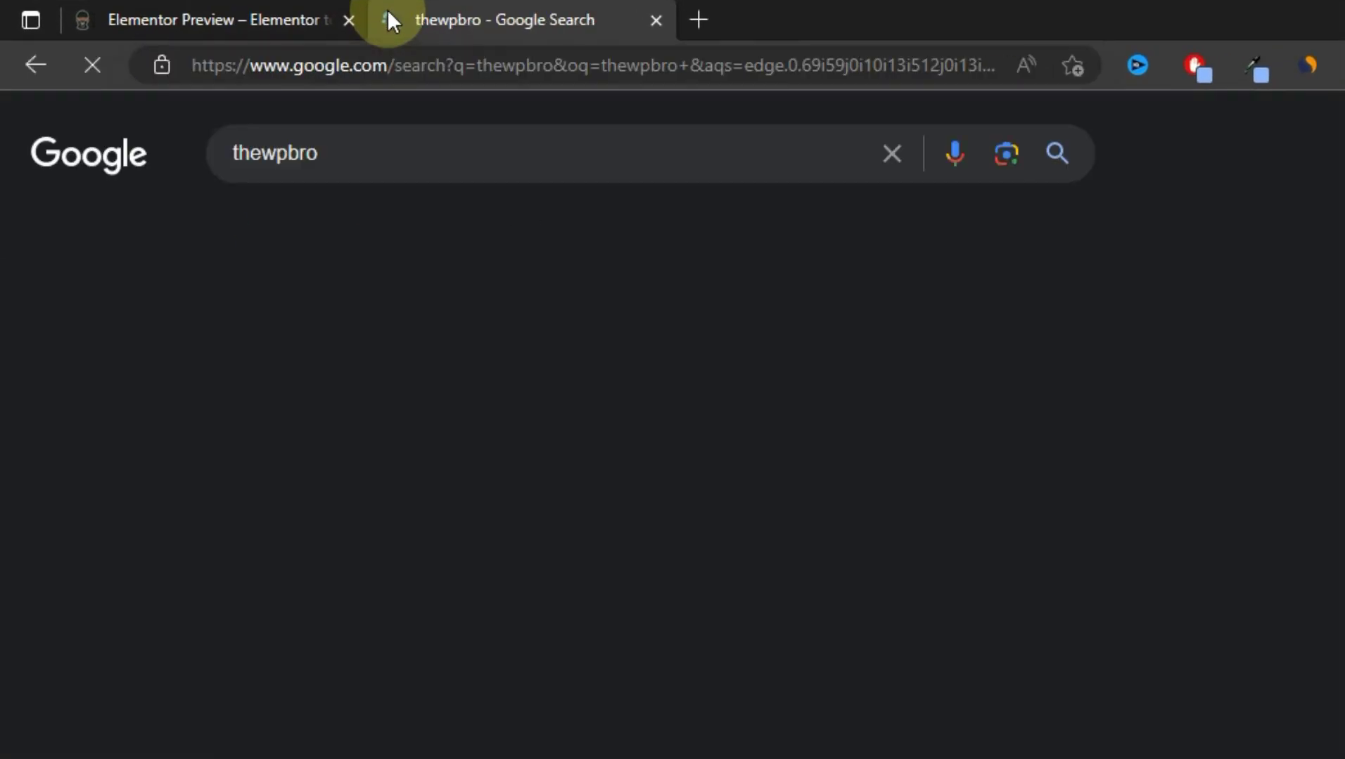
Select and review the THEWPBRO first result's description text in the search results
scroll(206, 161, "down", 2)
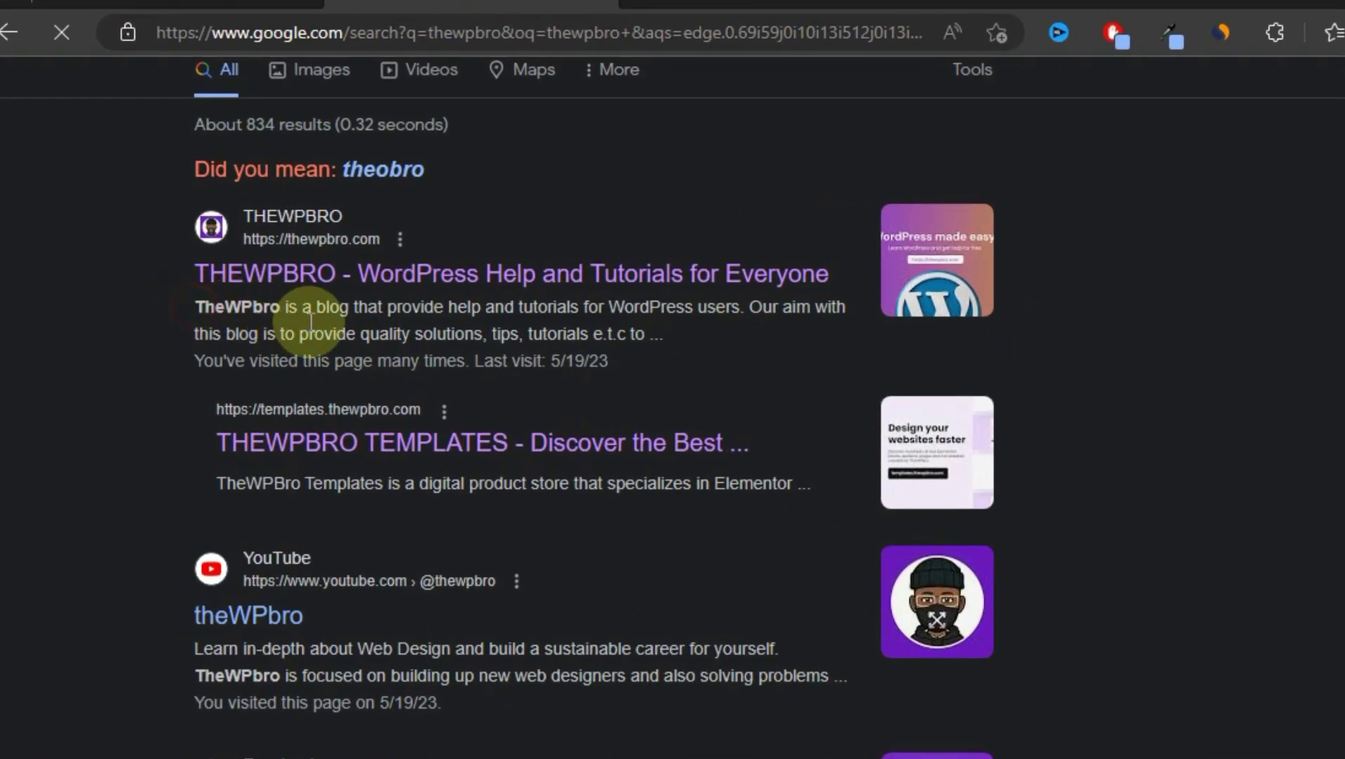
left_click_drag(195, 306, 640, 334)
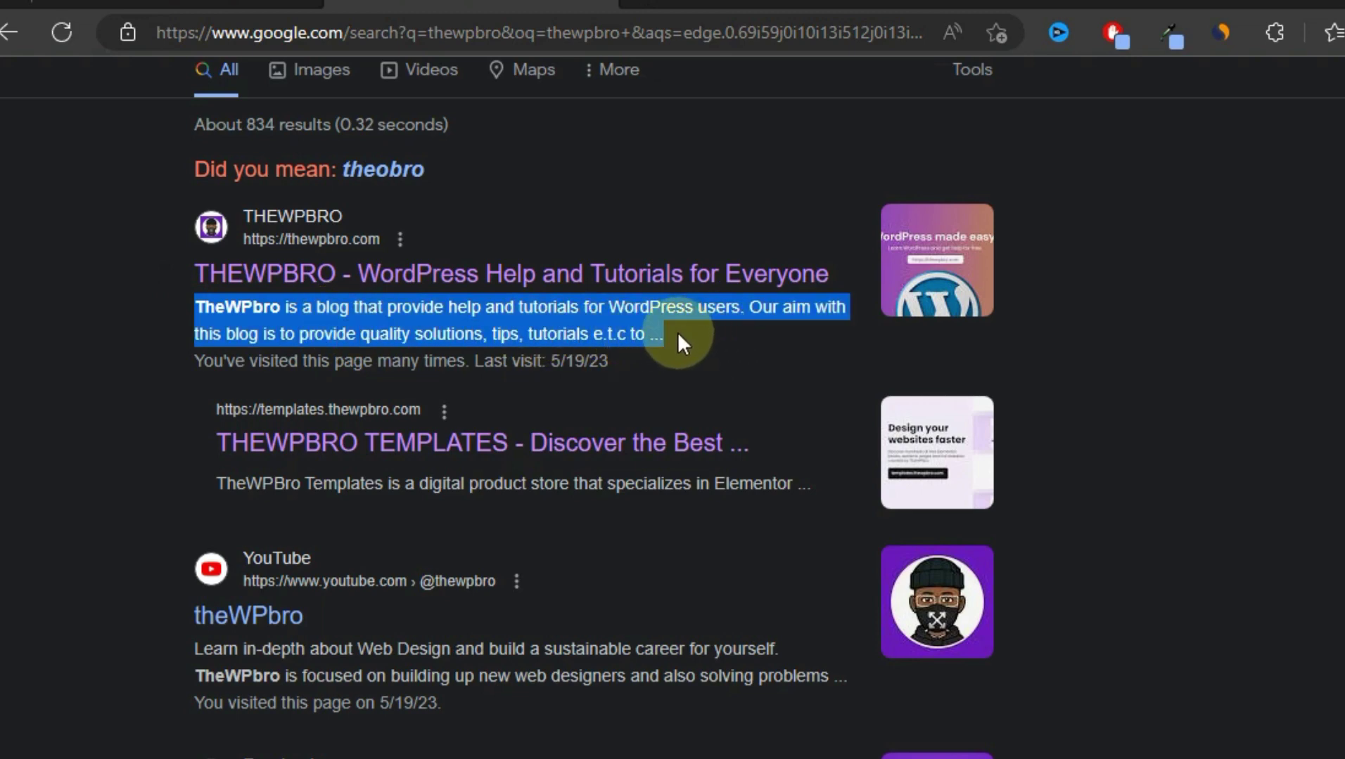
left_click_drag(677, 332, 677, 332)
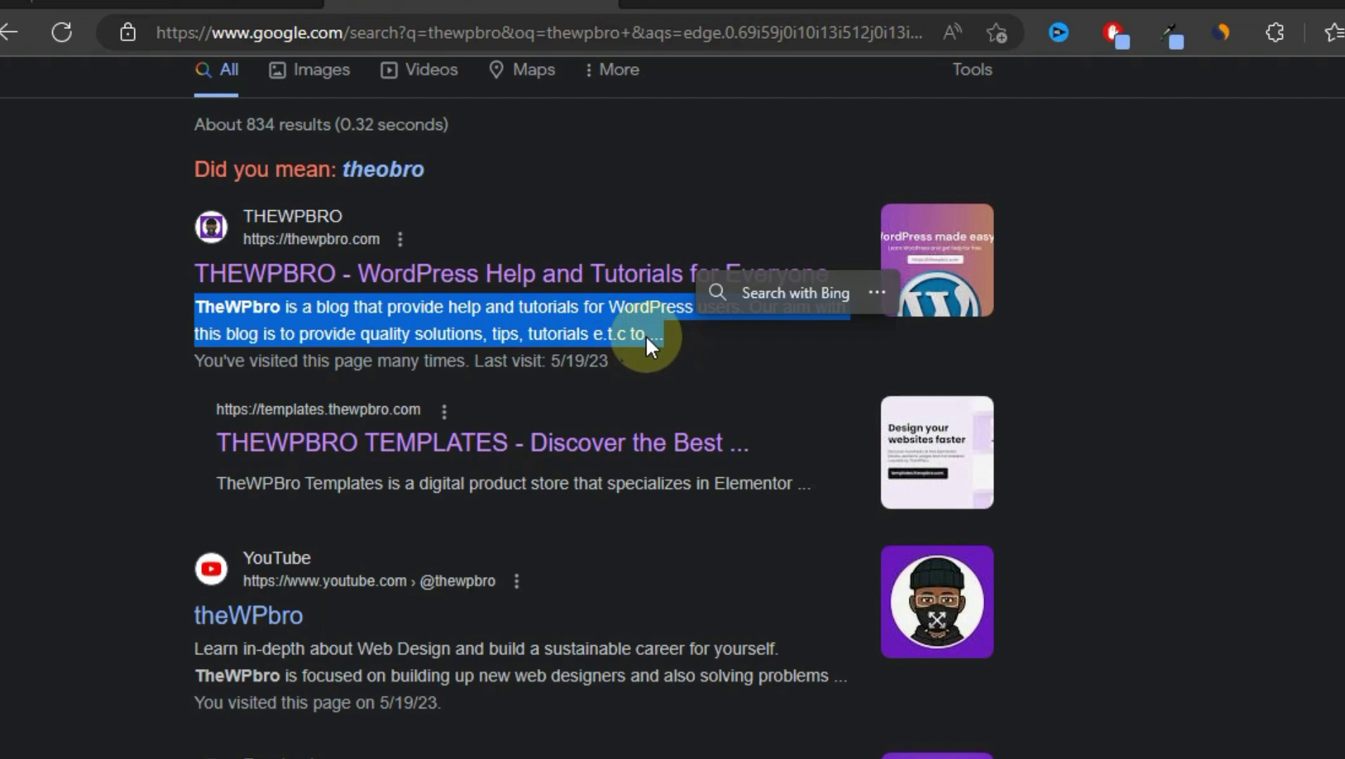
scroll(549, 571, "down", 15)
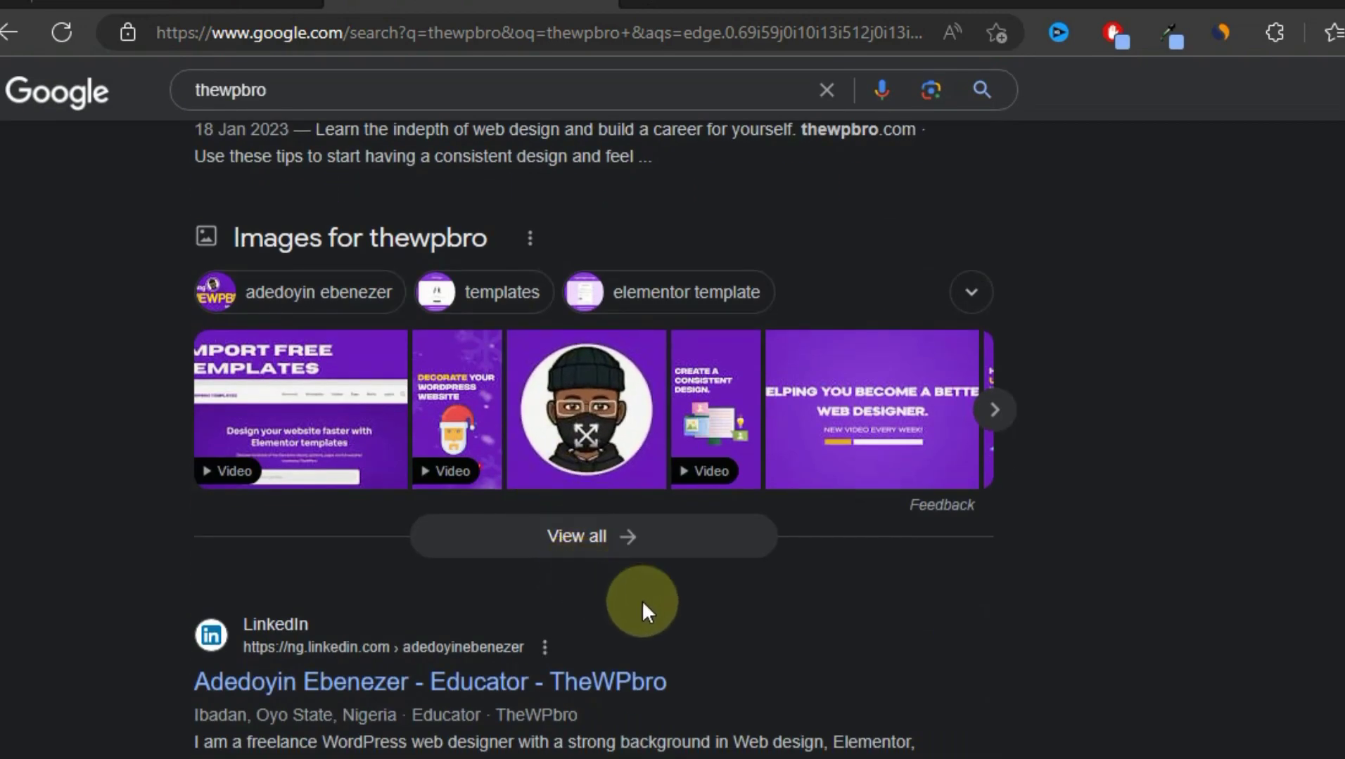
scroll(642, 609, "up", 15)
left_click_drag(196, 428, 616, 470)
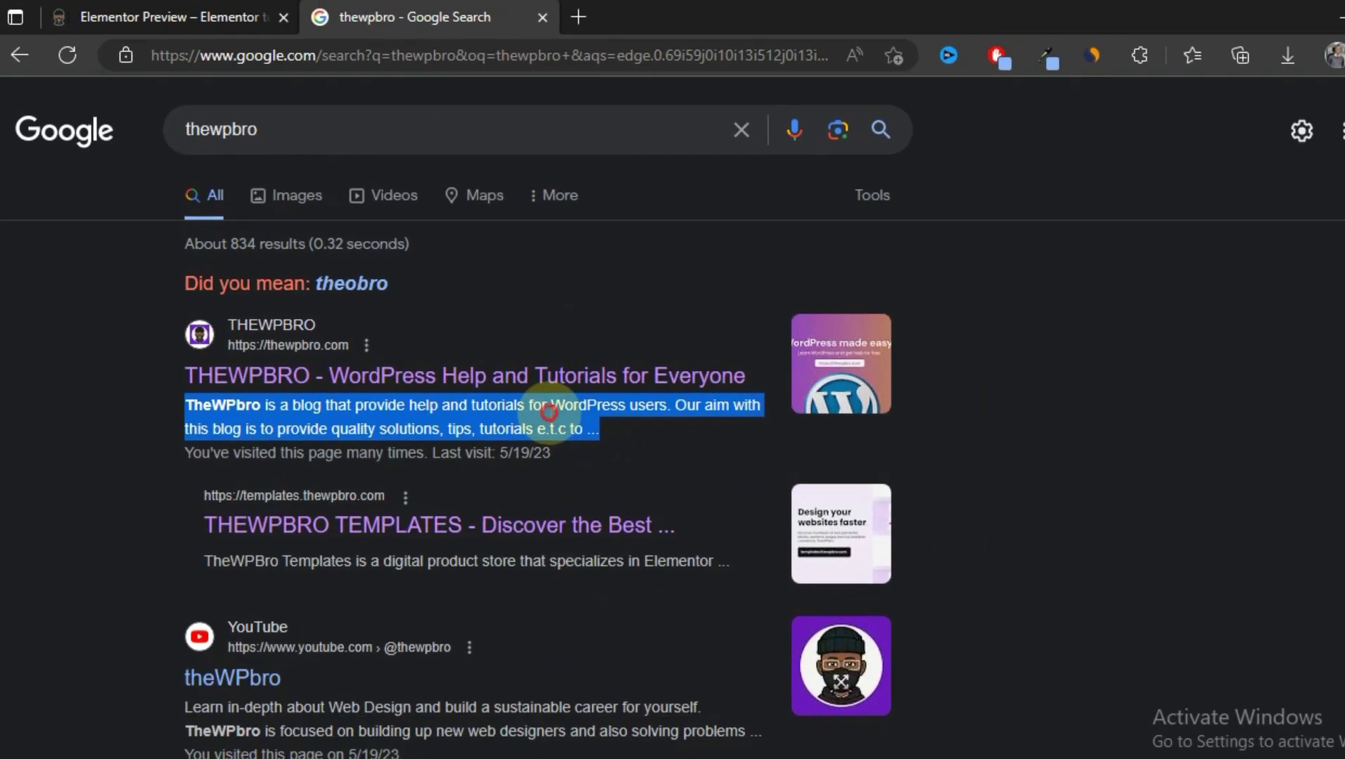
left_click(608, 440)
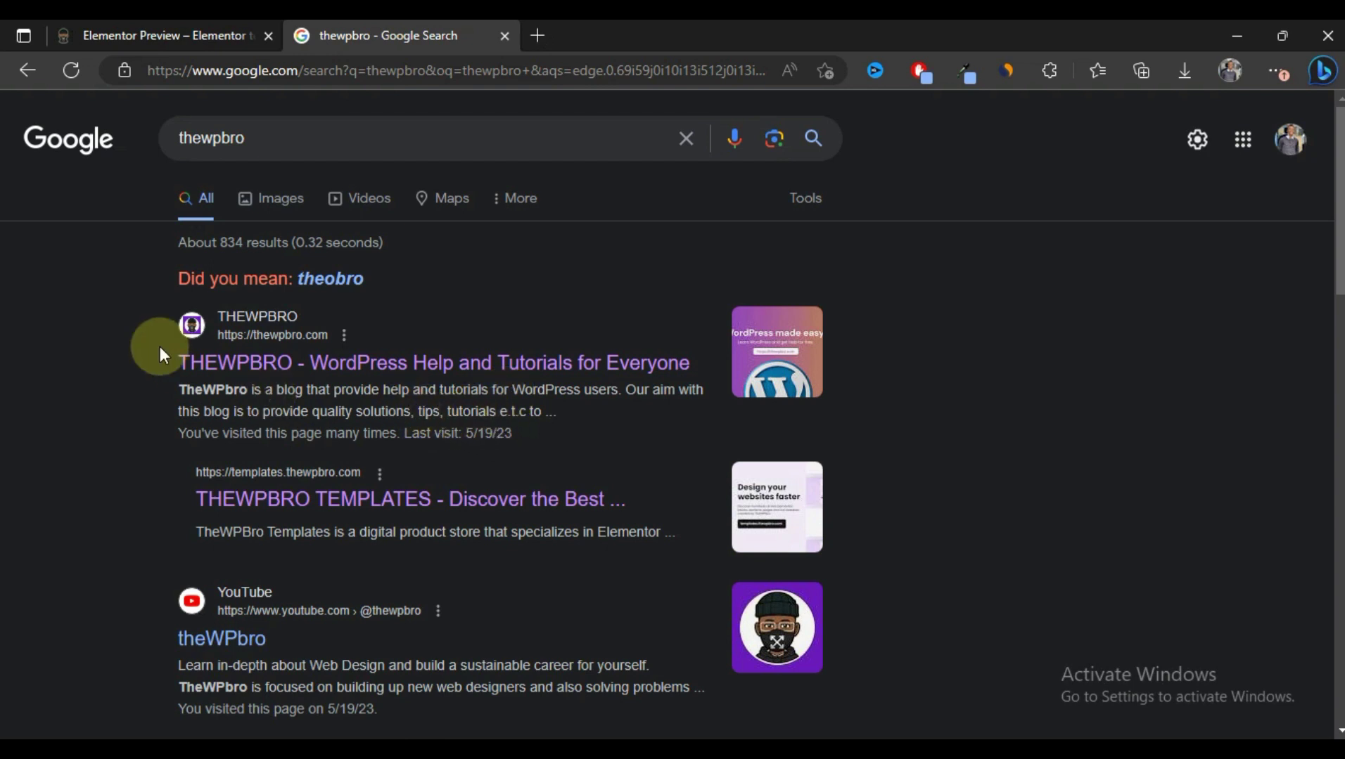
From the Elementor Preview site, go to the WordPress Dashboard and then Plugins > Add New
left_click(130, 29)
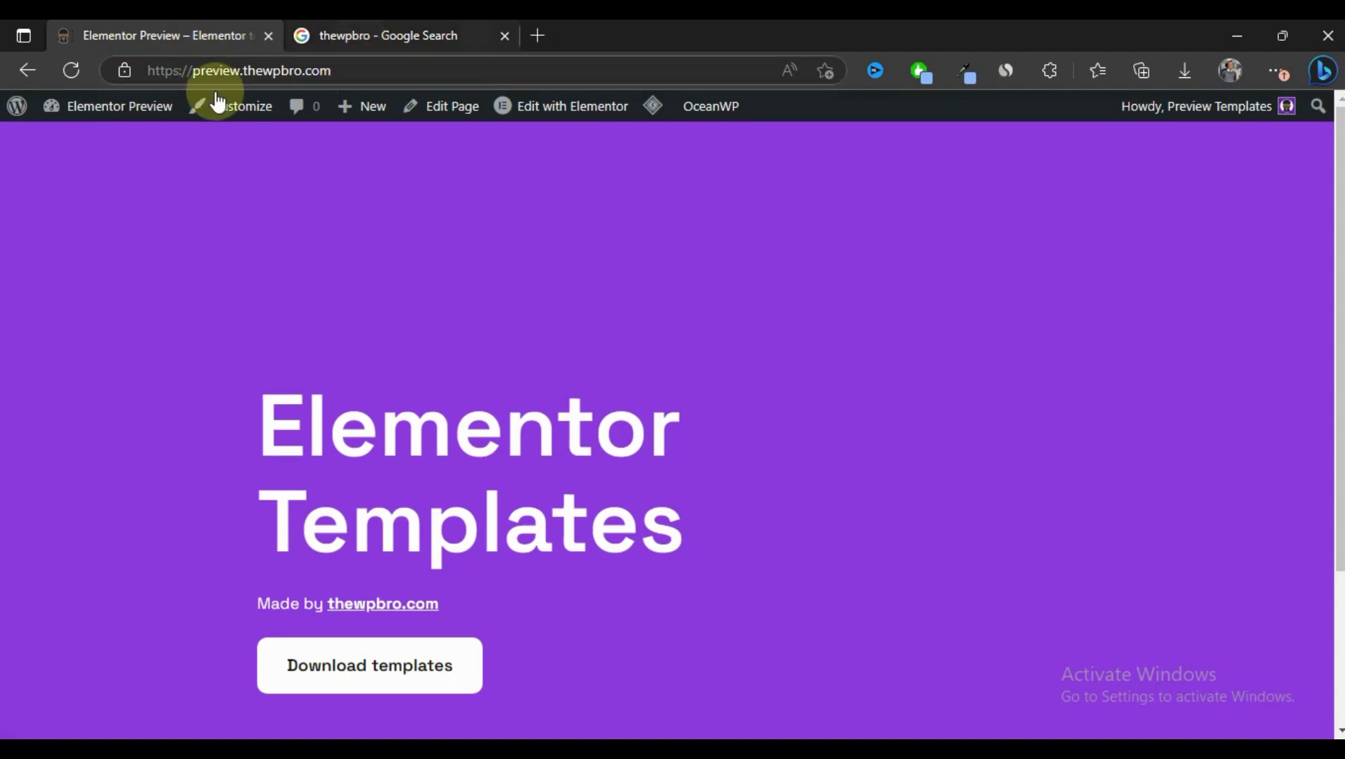
mouse_move(156, 110)
left_click(128, 141)
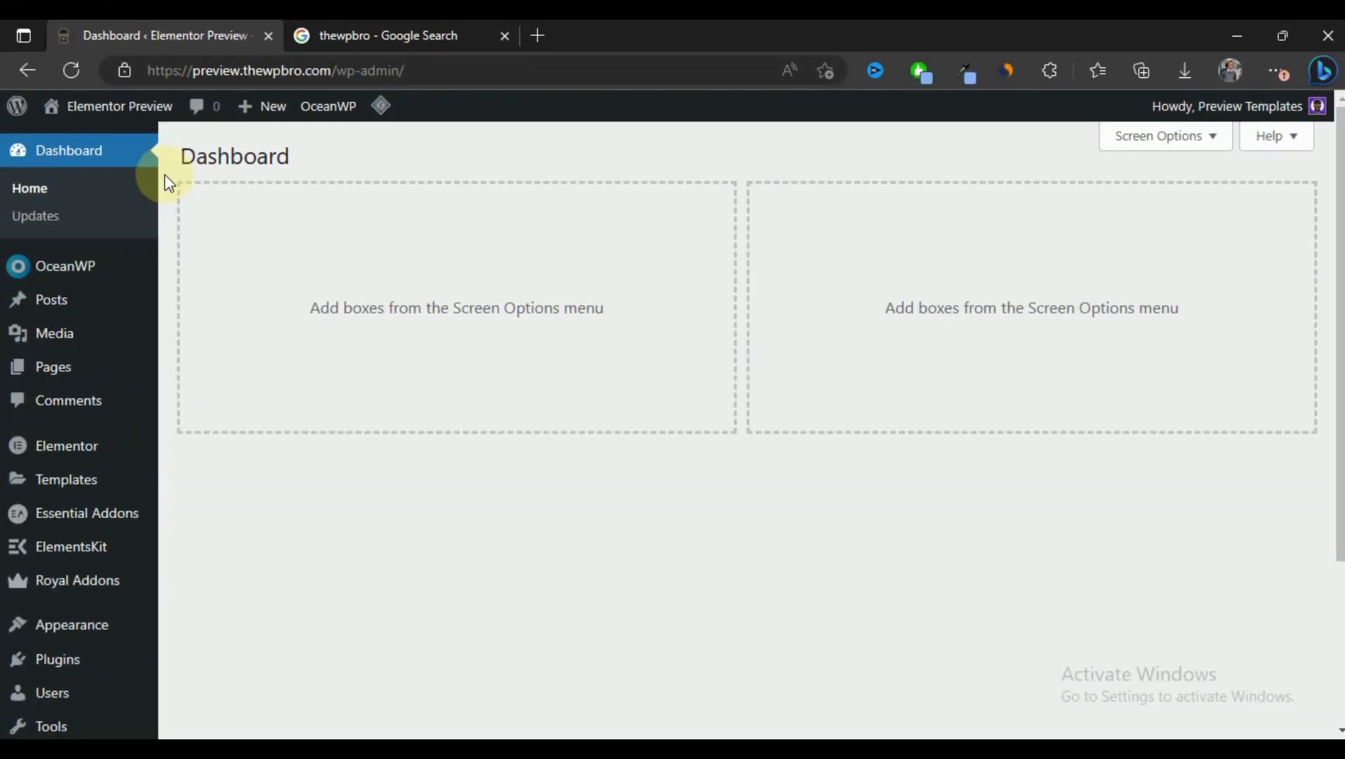
scroll(134, 281, "down", 3)
scroll(134, 320, "down", 1)
mouse_move(78, 440)
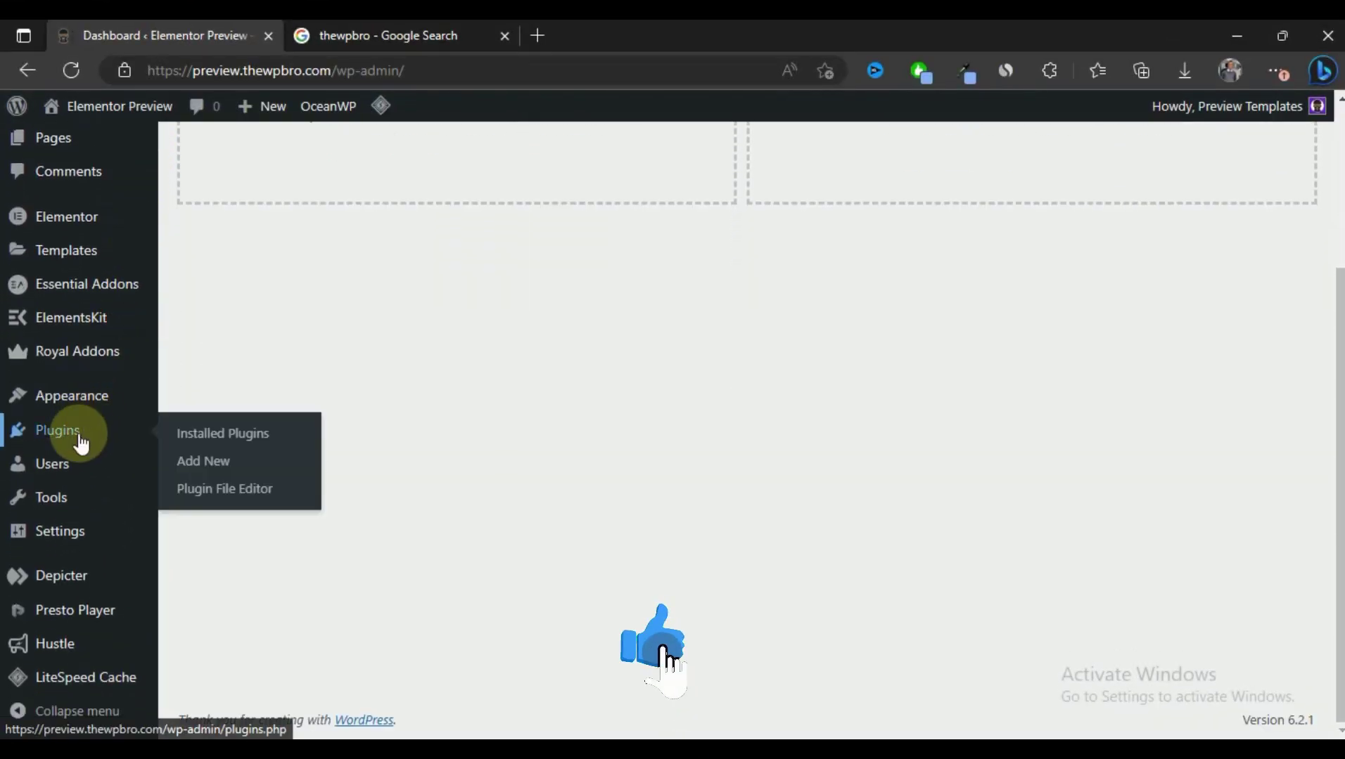
left_click(187, 477)
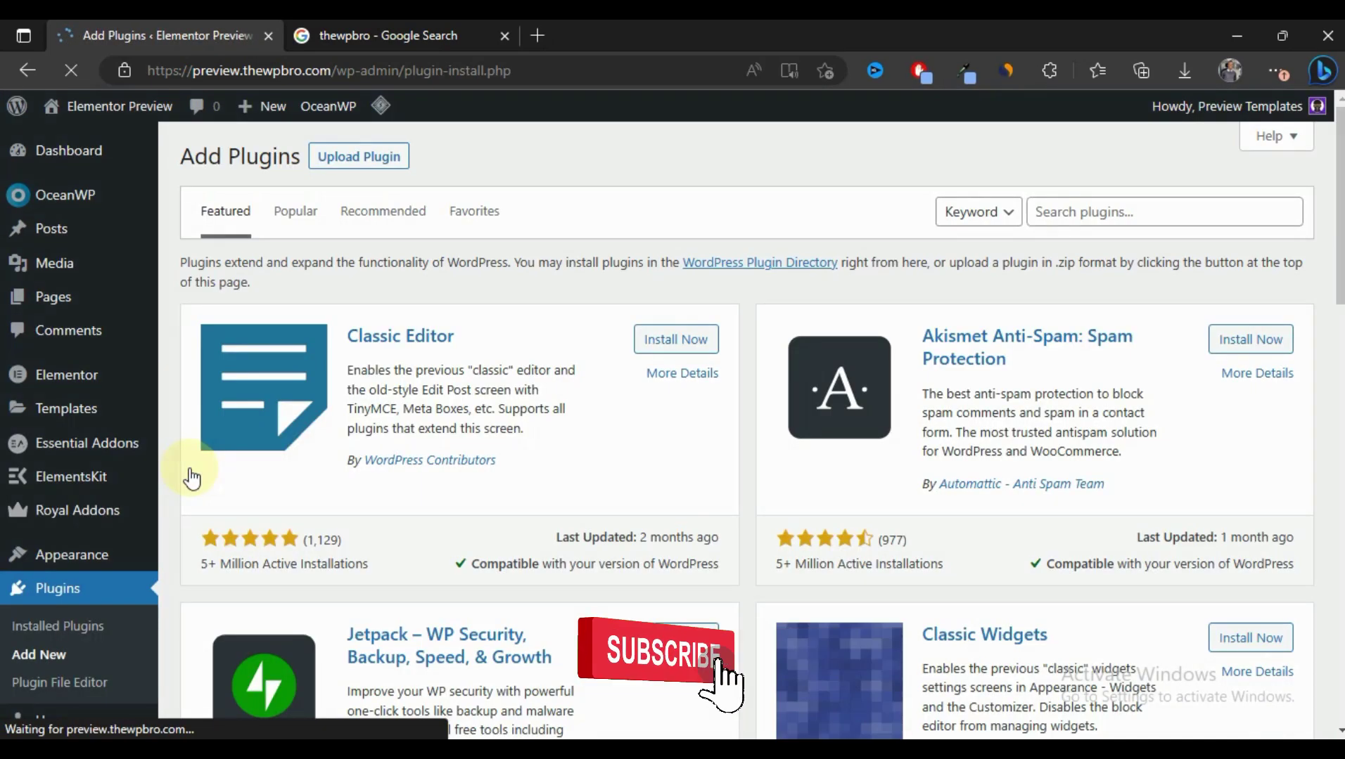
Search the plugin directory for yoast, then install and activate Yoast SEO
left_click(1059, 208)
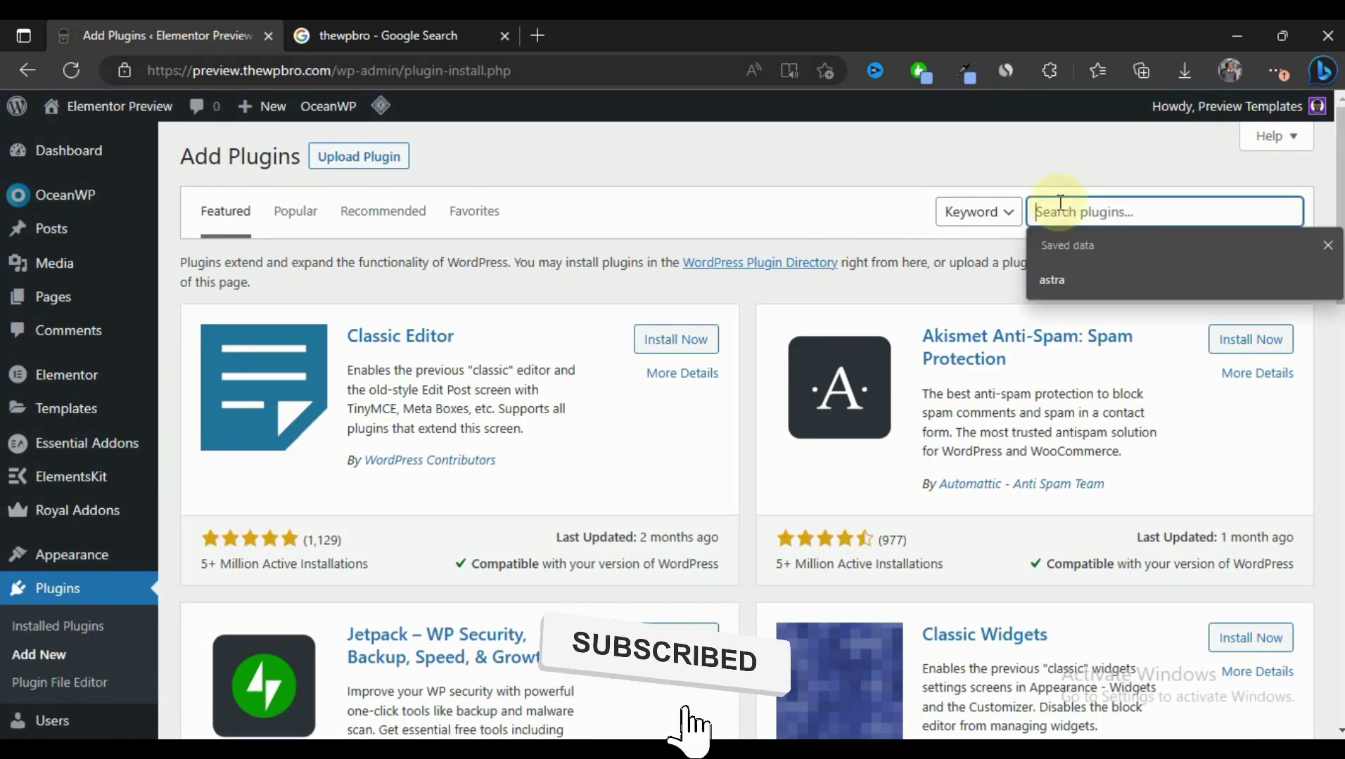
type("yoast")
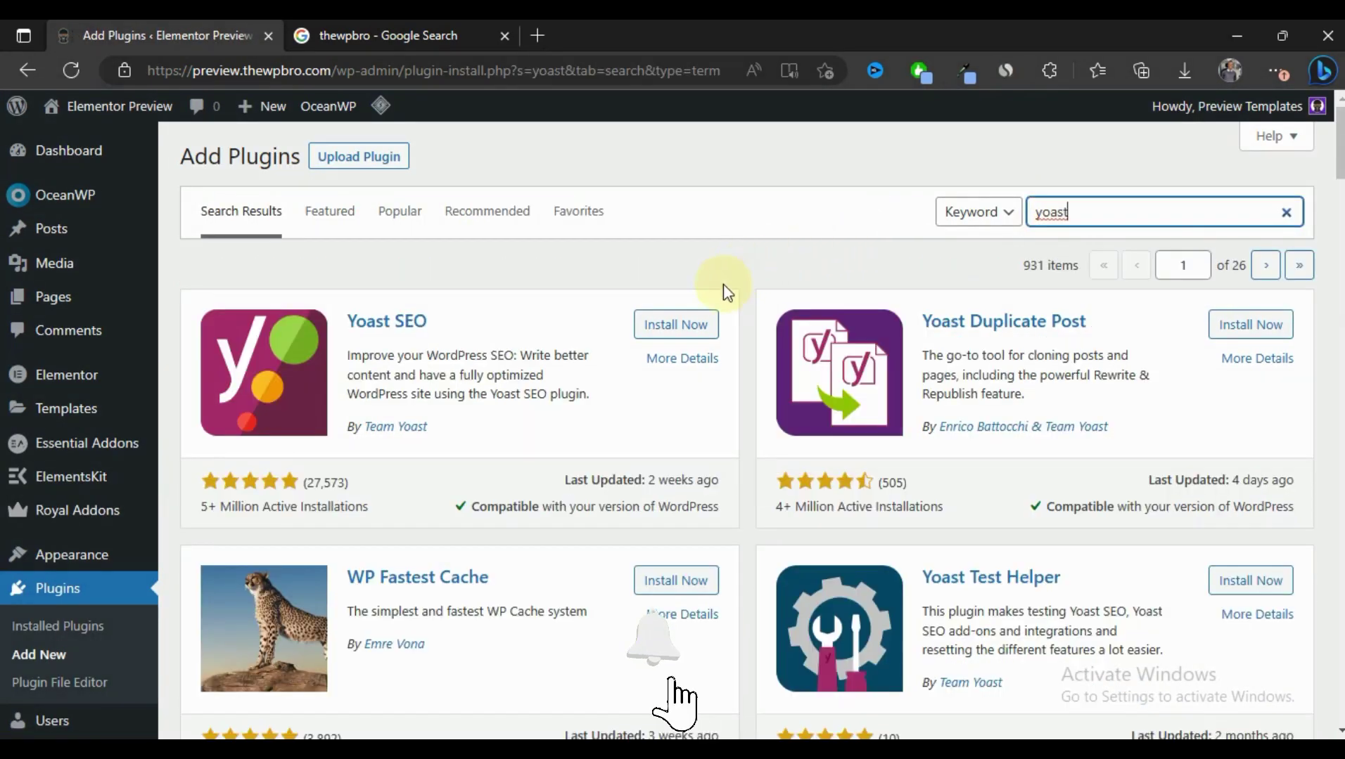
left_click(696, 324)
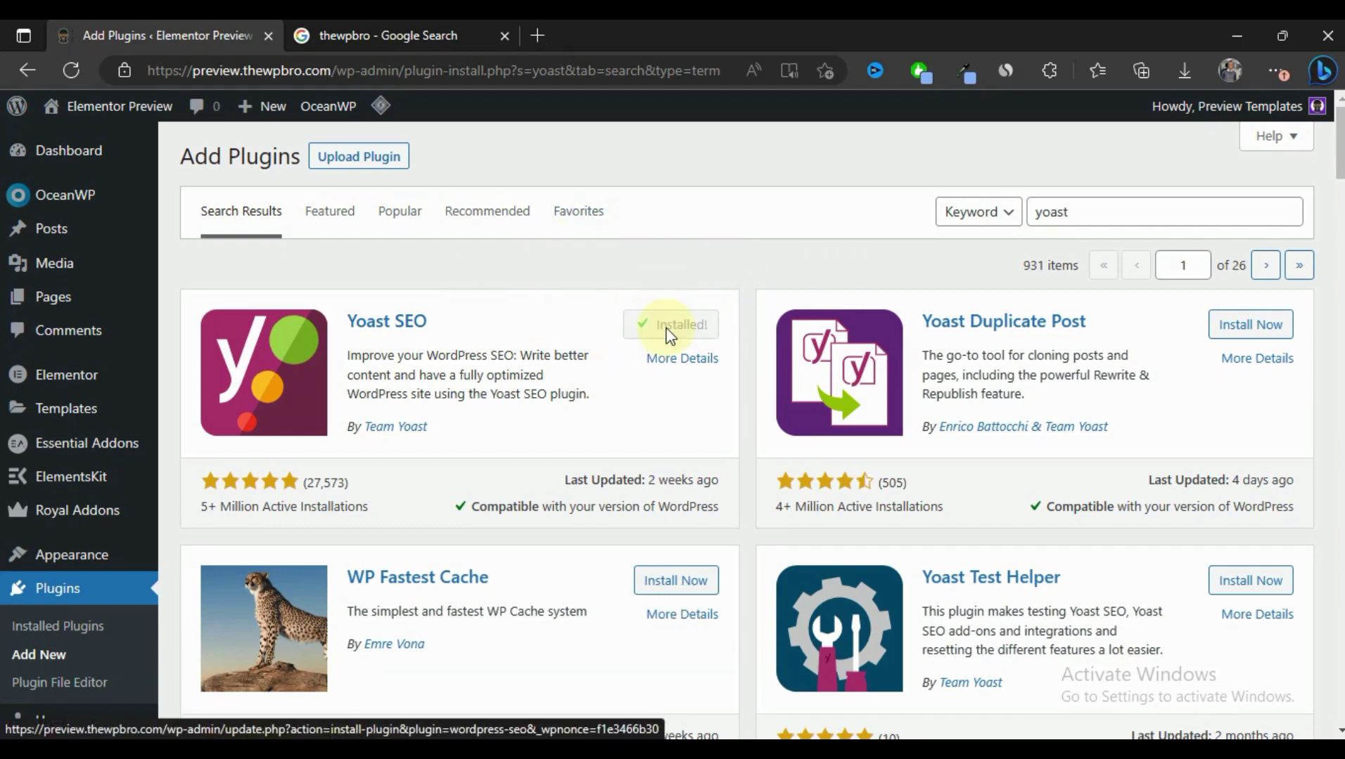
left_click(669, 327)
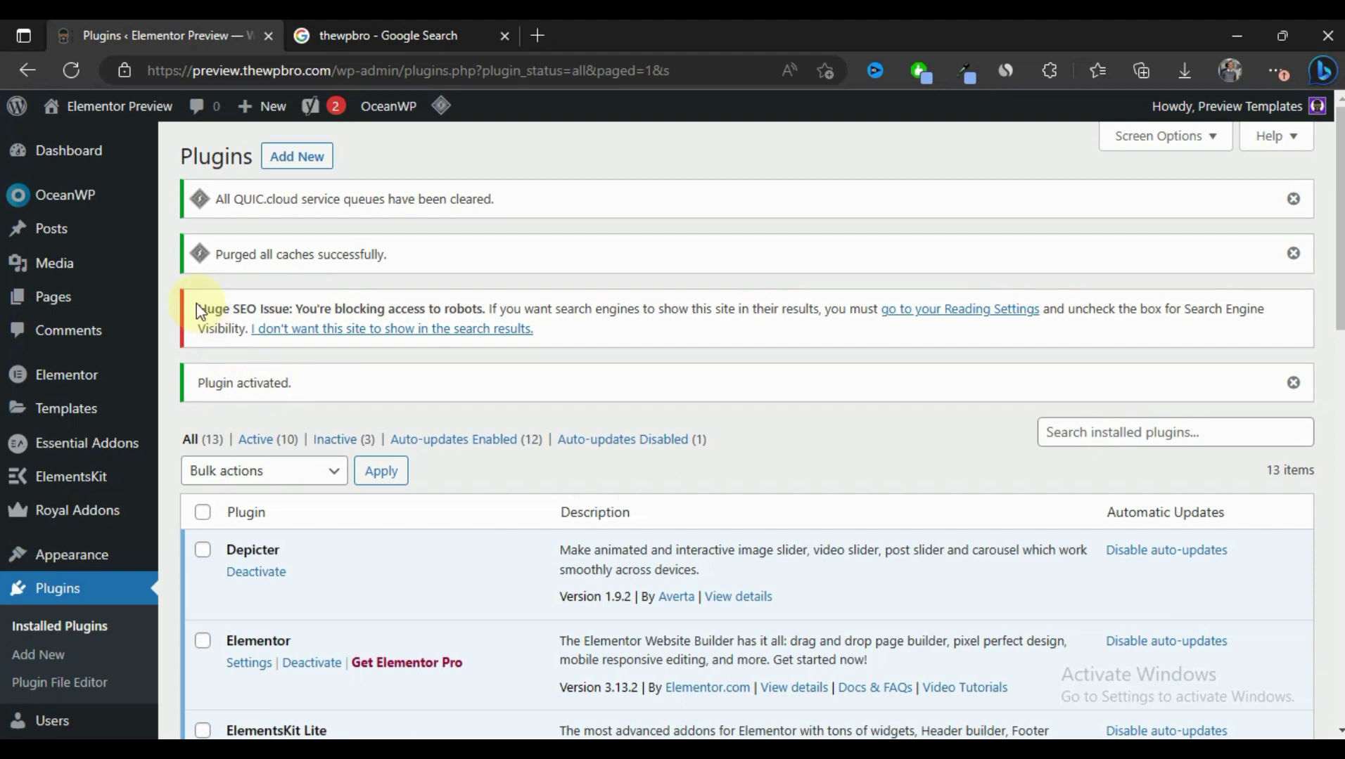
left_click_drag(198, 310, 491, 310)
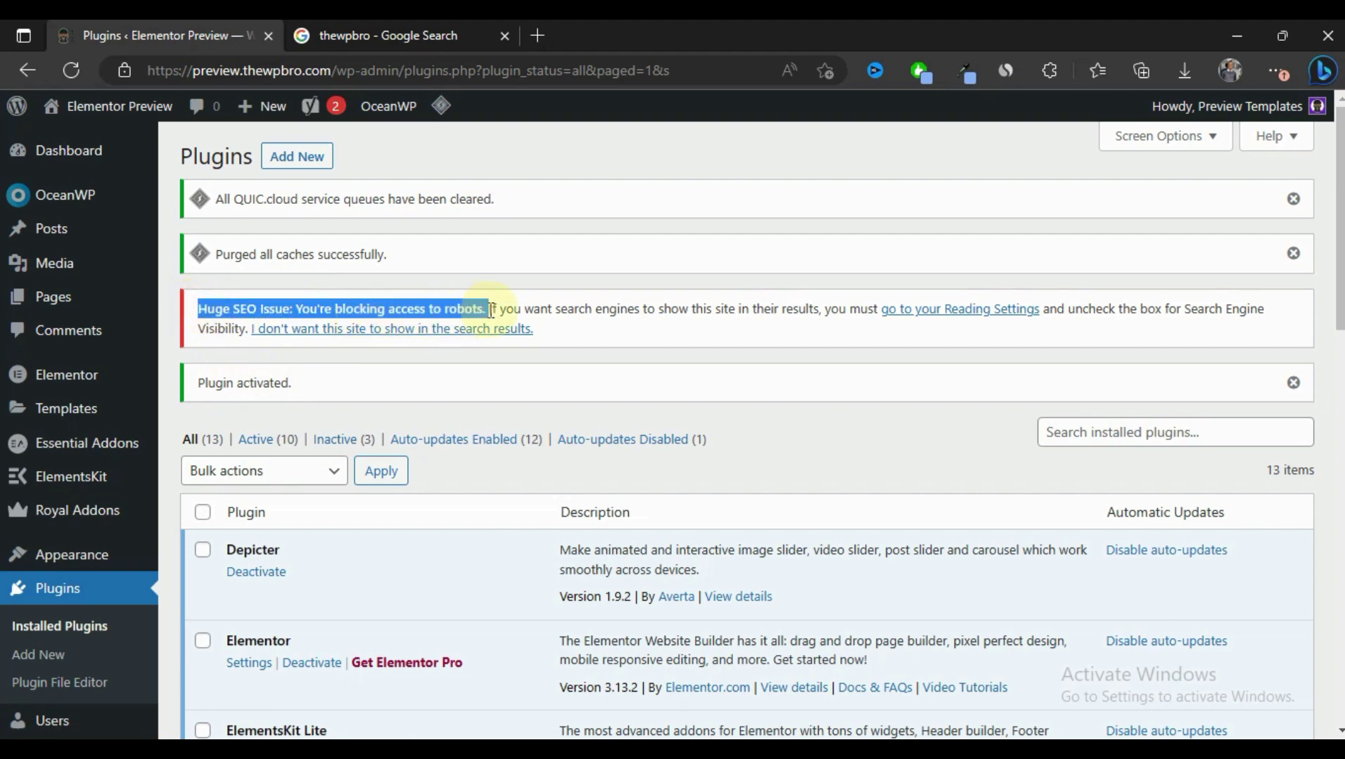
left_click(656, 316)
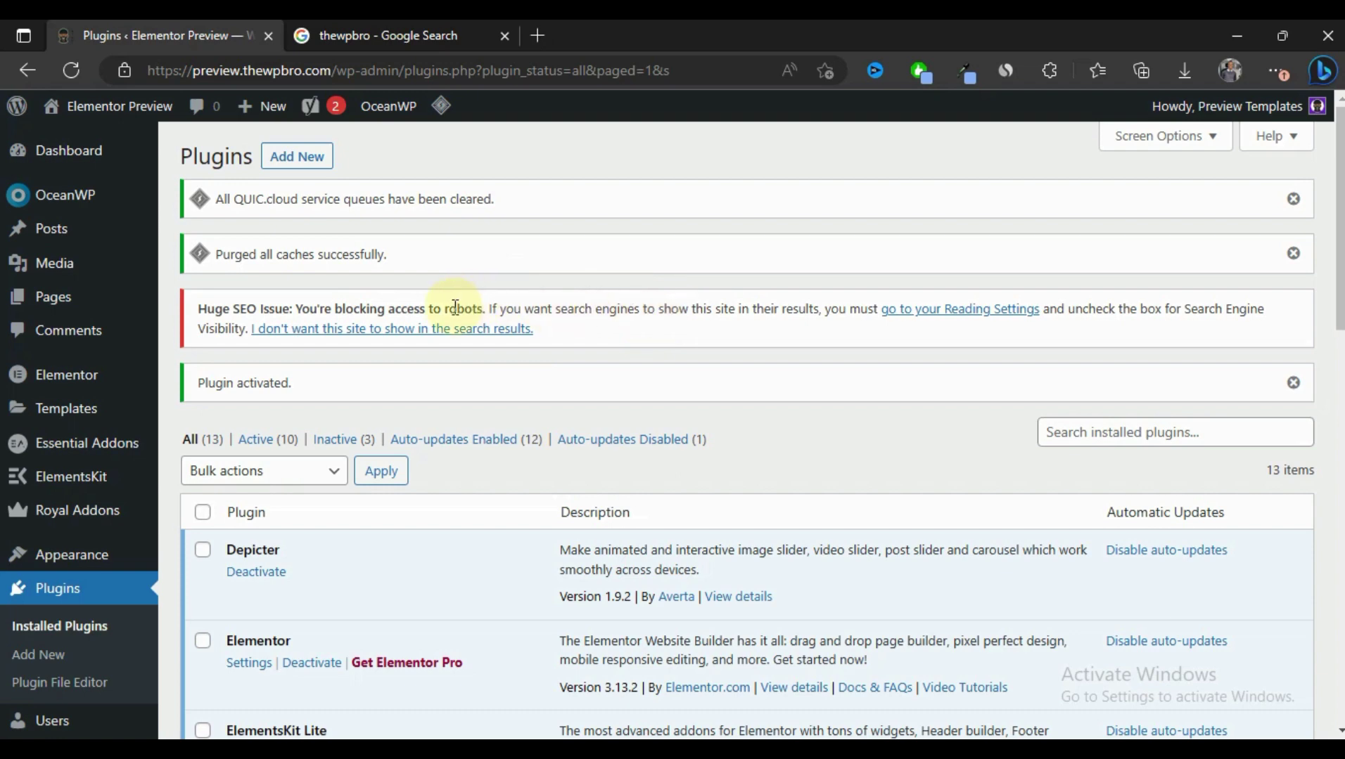
scroll(767, 287, "down", 4)
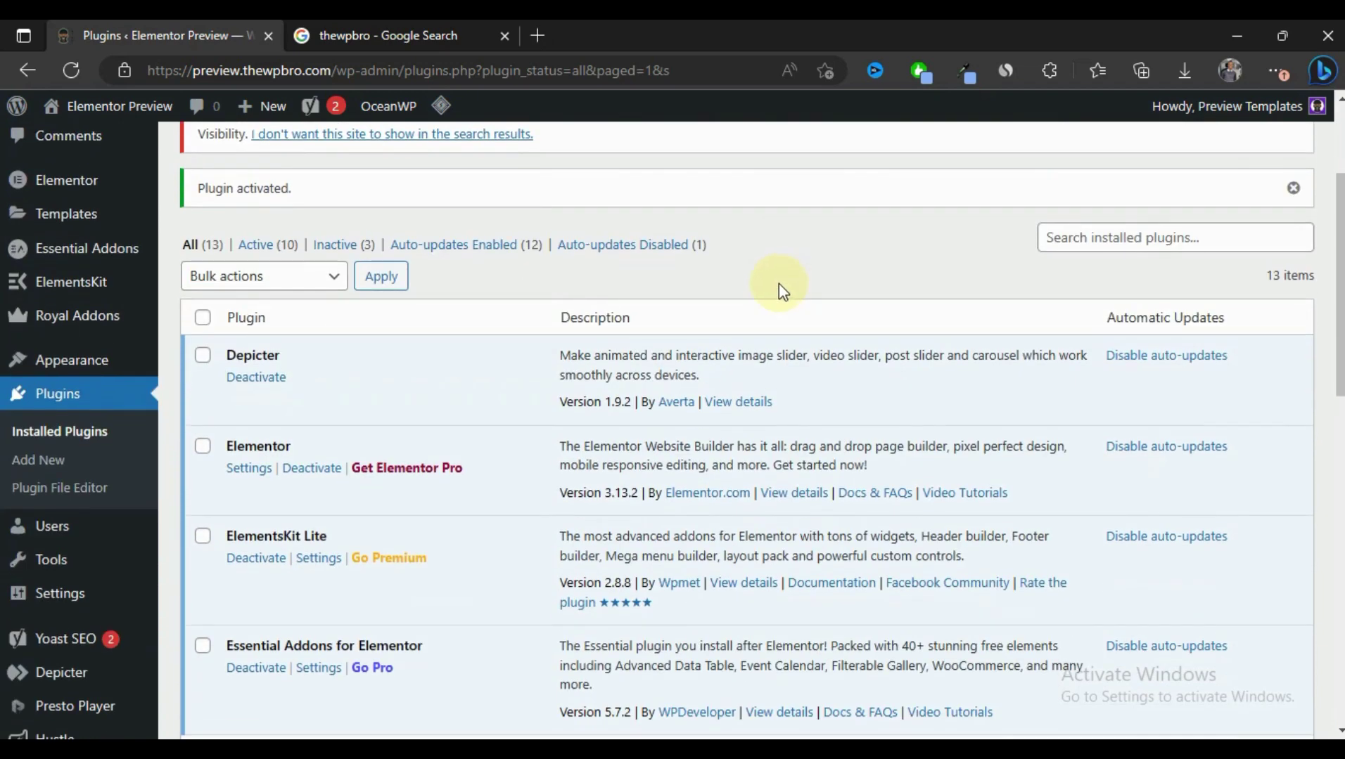
scroll(775, 285, "up", 4)
mouse_move(64, 300)
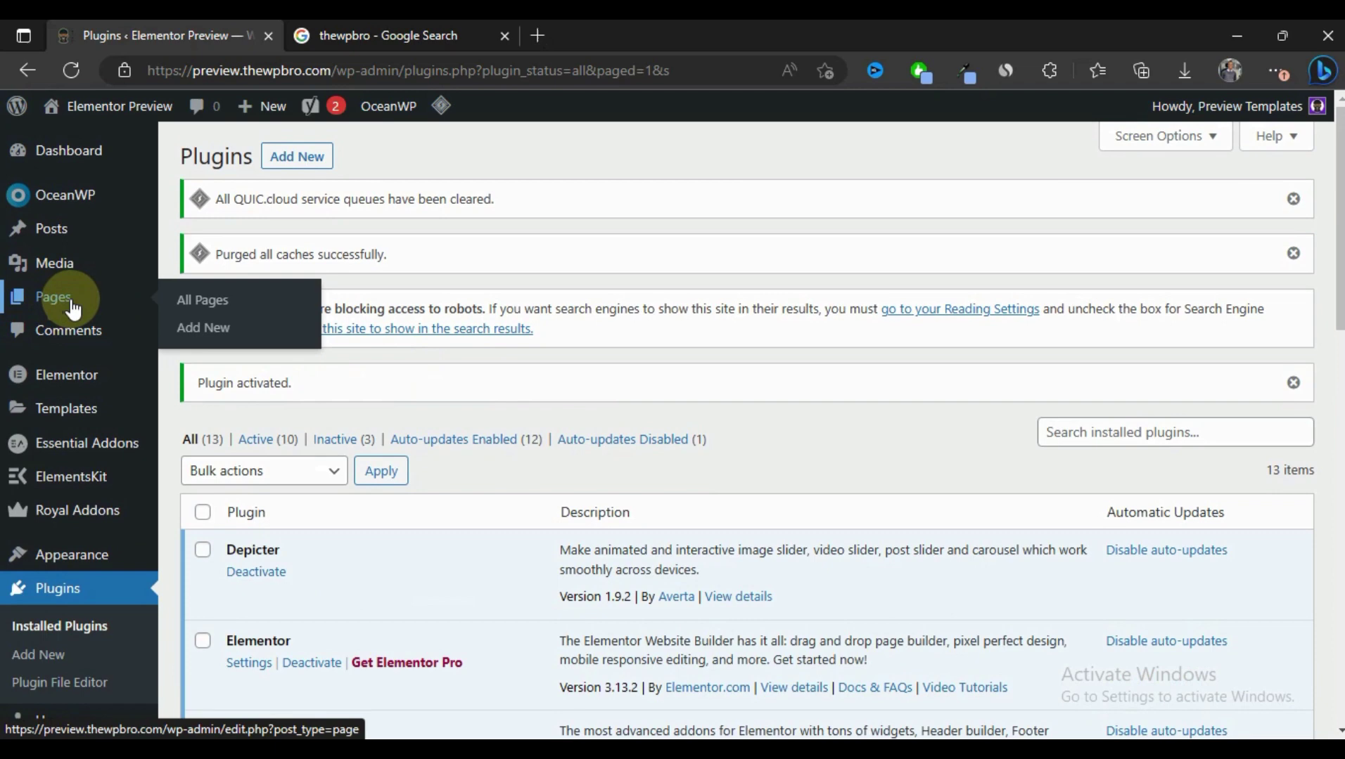
From Pages > All Pages, open the Preview page in the block editor
left_click(232, 312)
scroll(726, 248, "down", 9)
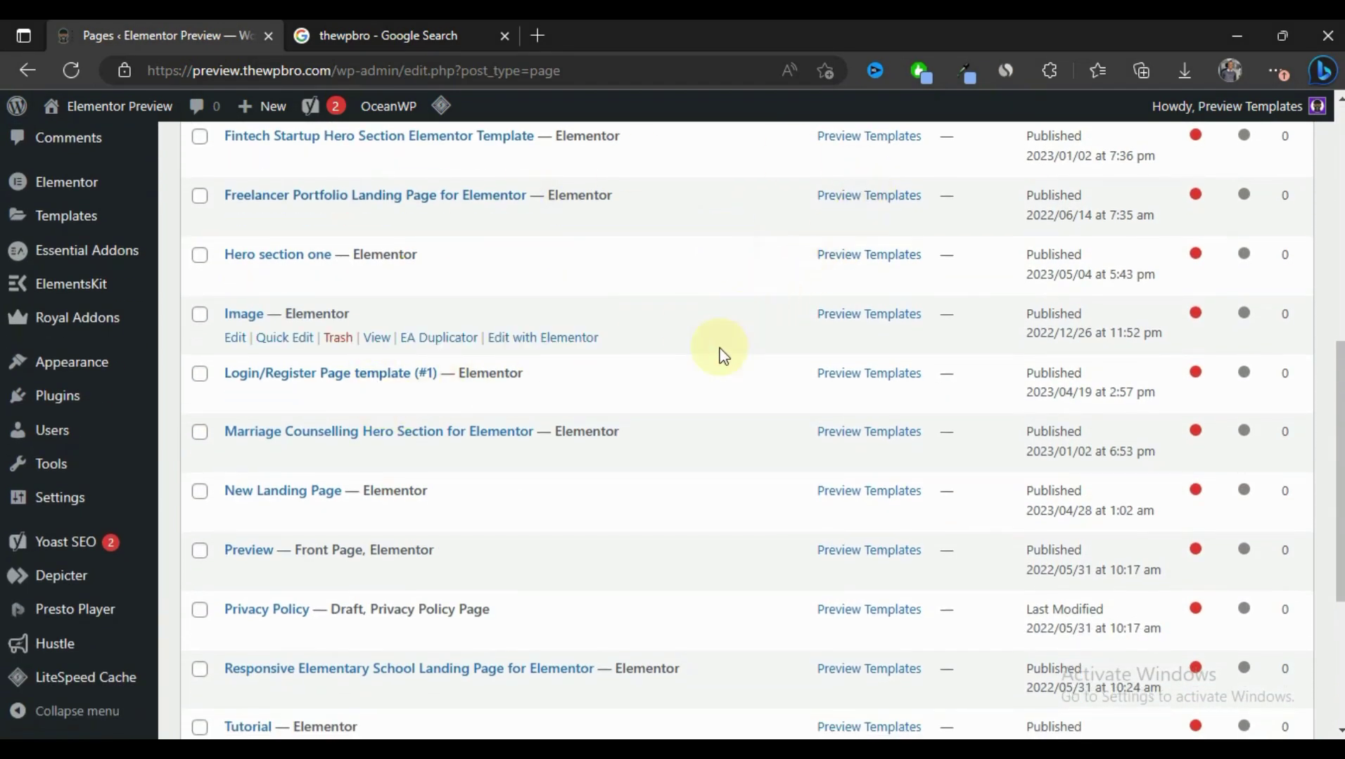
scroll(666, 443, "down", 3)
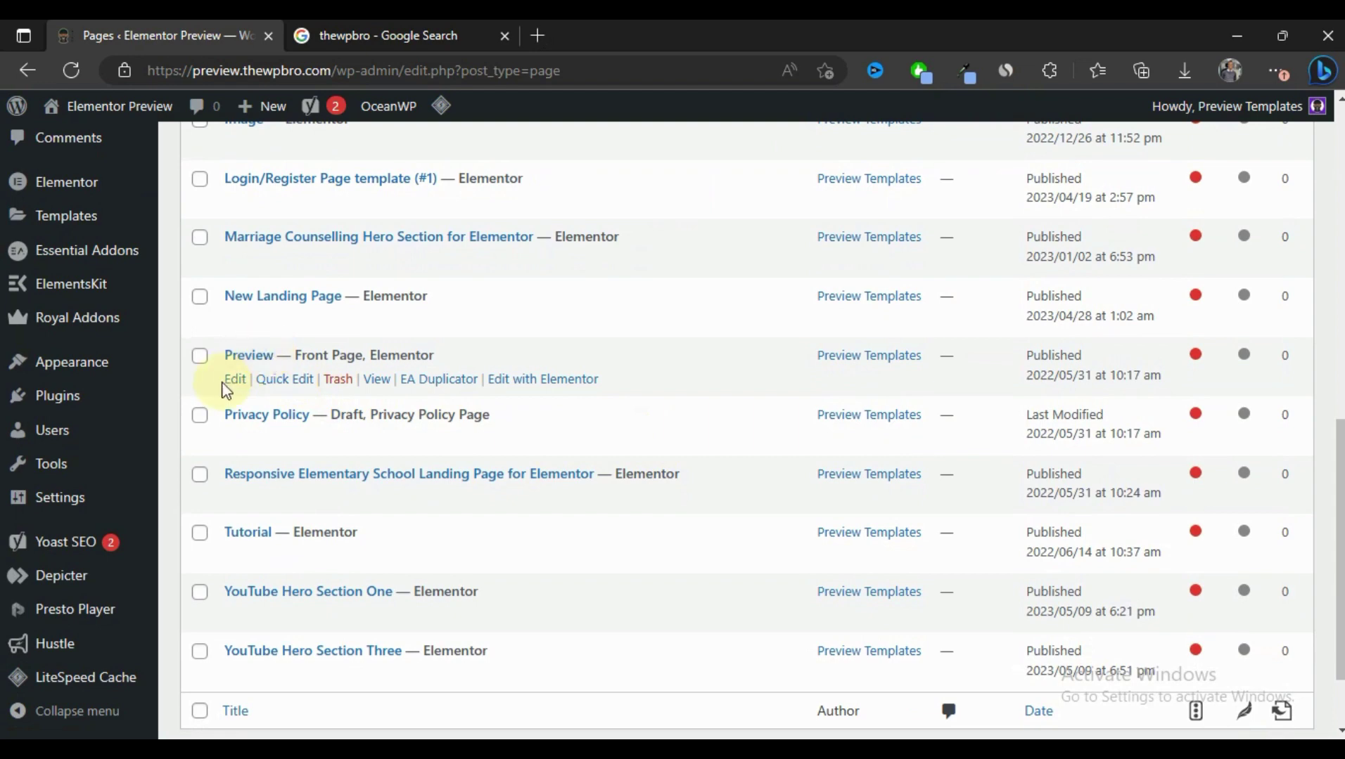
left_click(240, 380)
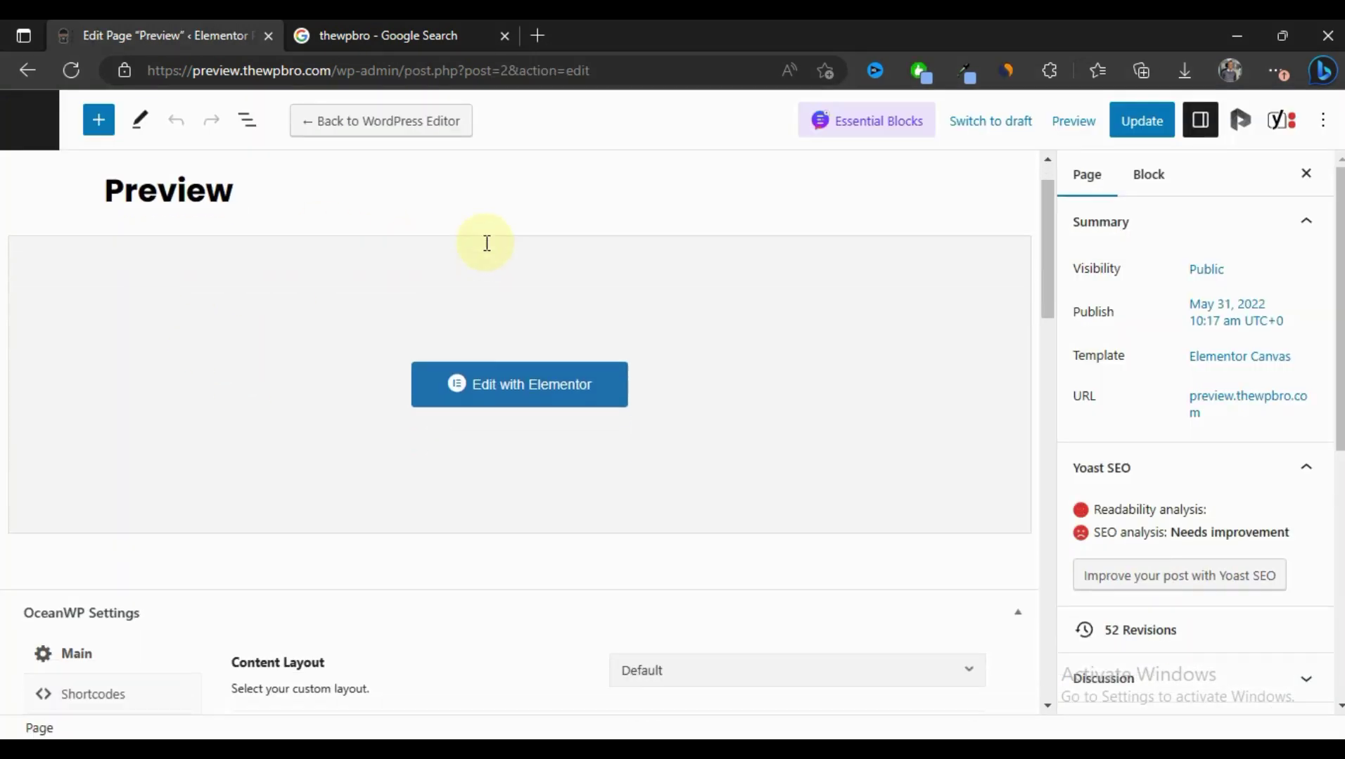
Focus the empty Yoast meta description box, then switch to the thewpbro Google results tab
scroll(468, 218, "down", 10)
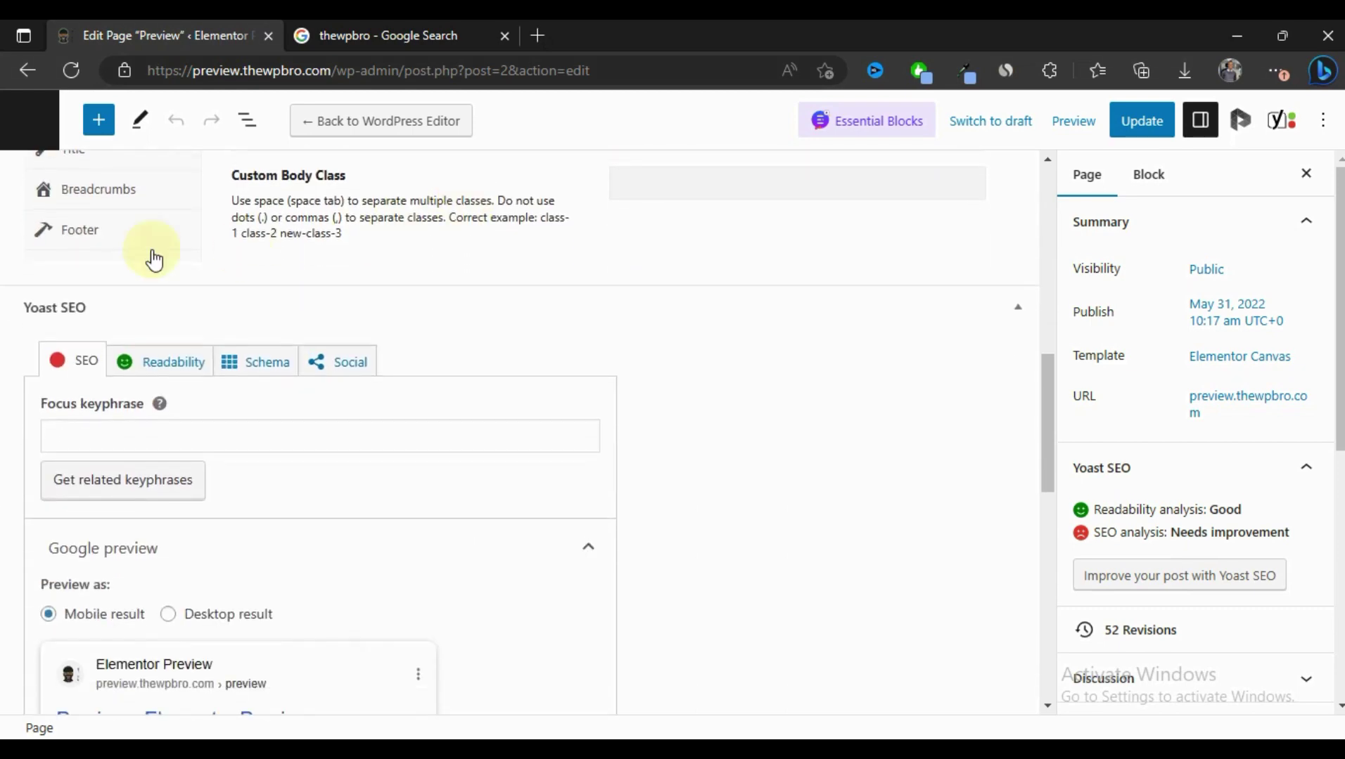
scroll(381, 291, "down", 1)
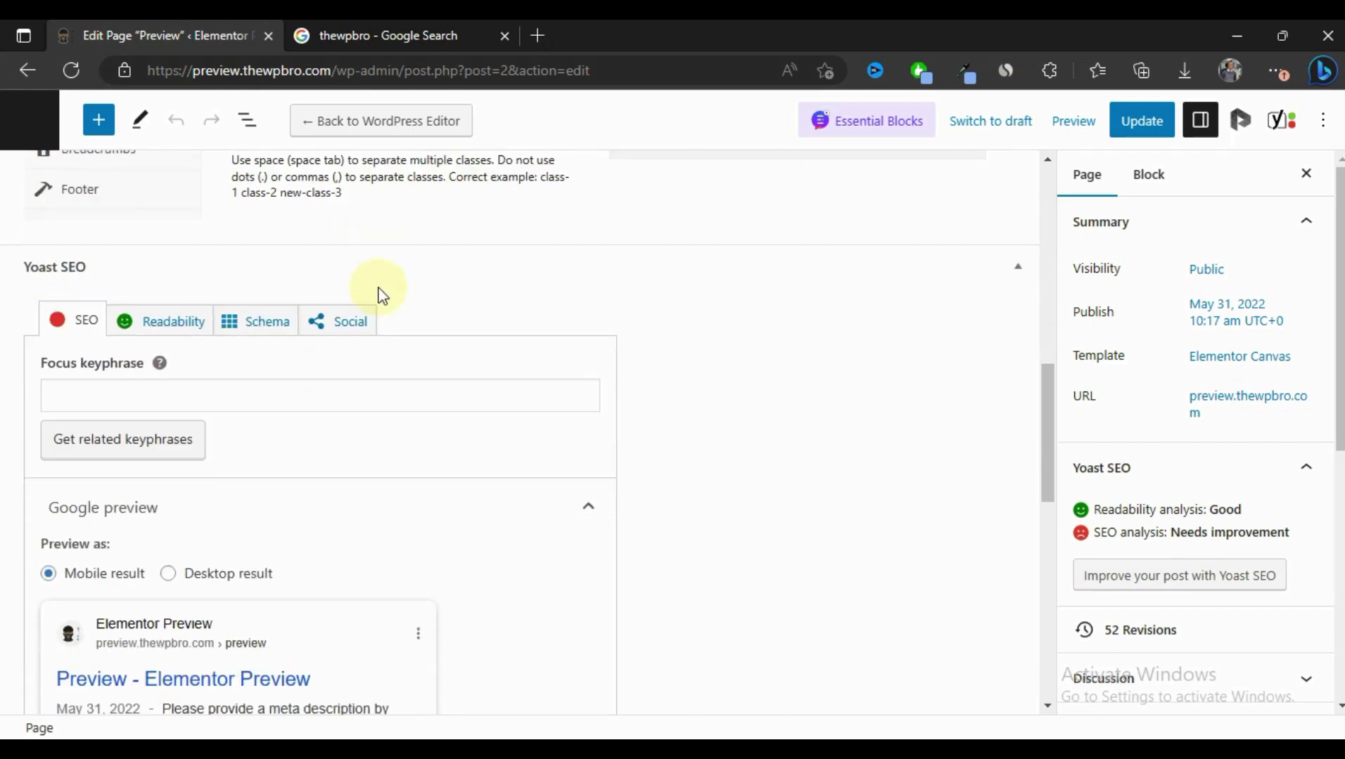
scroll(315, 301, "down", 5)
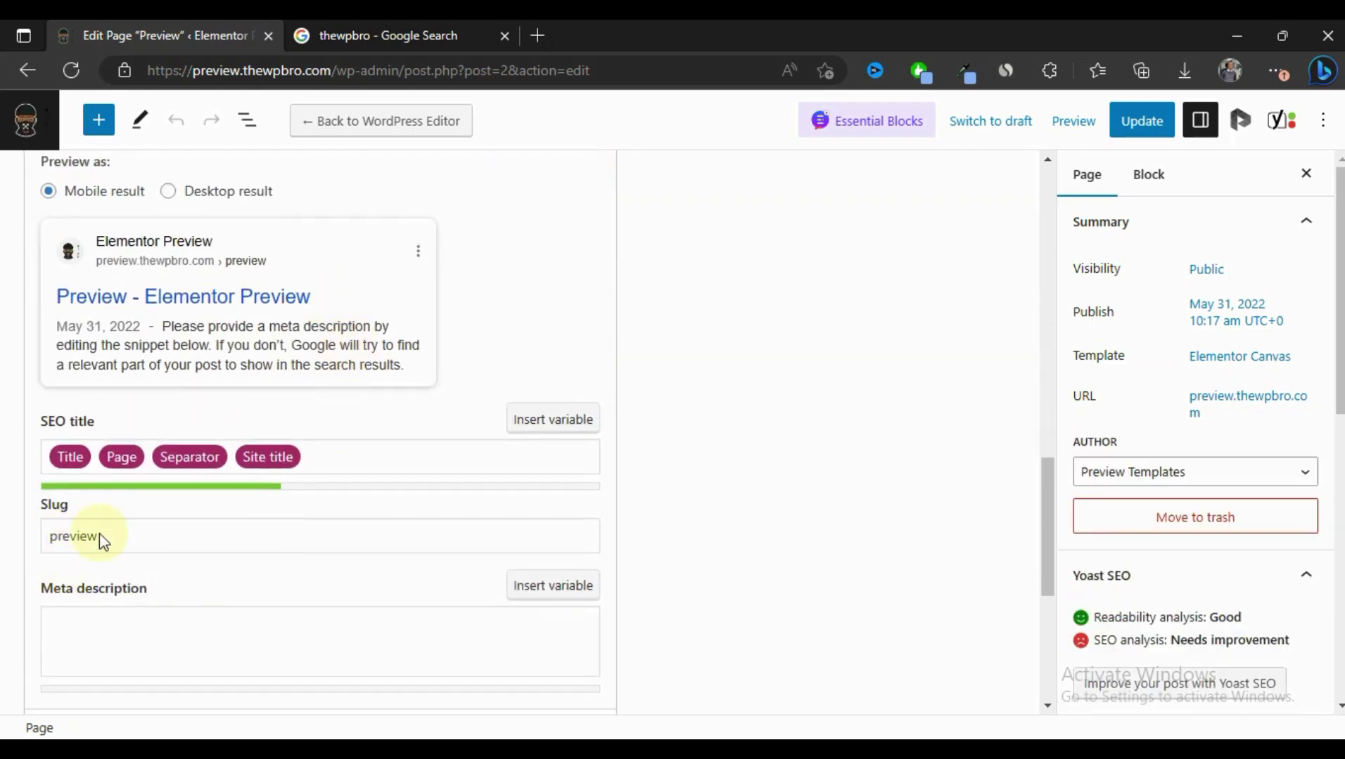
scroll(99, 540, "down", 4)
left_click(81, 474)
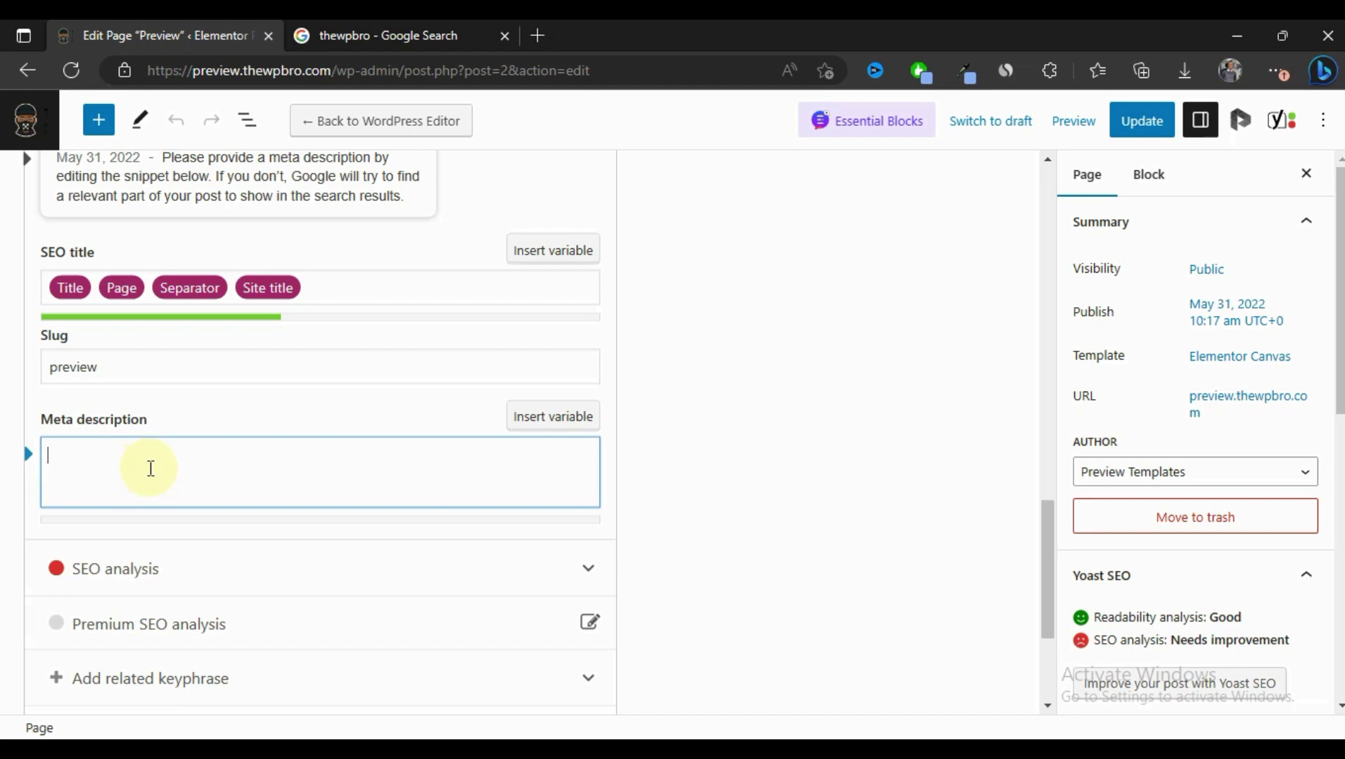
scroll(150, 460, "up", 1)
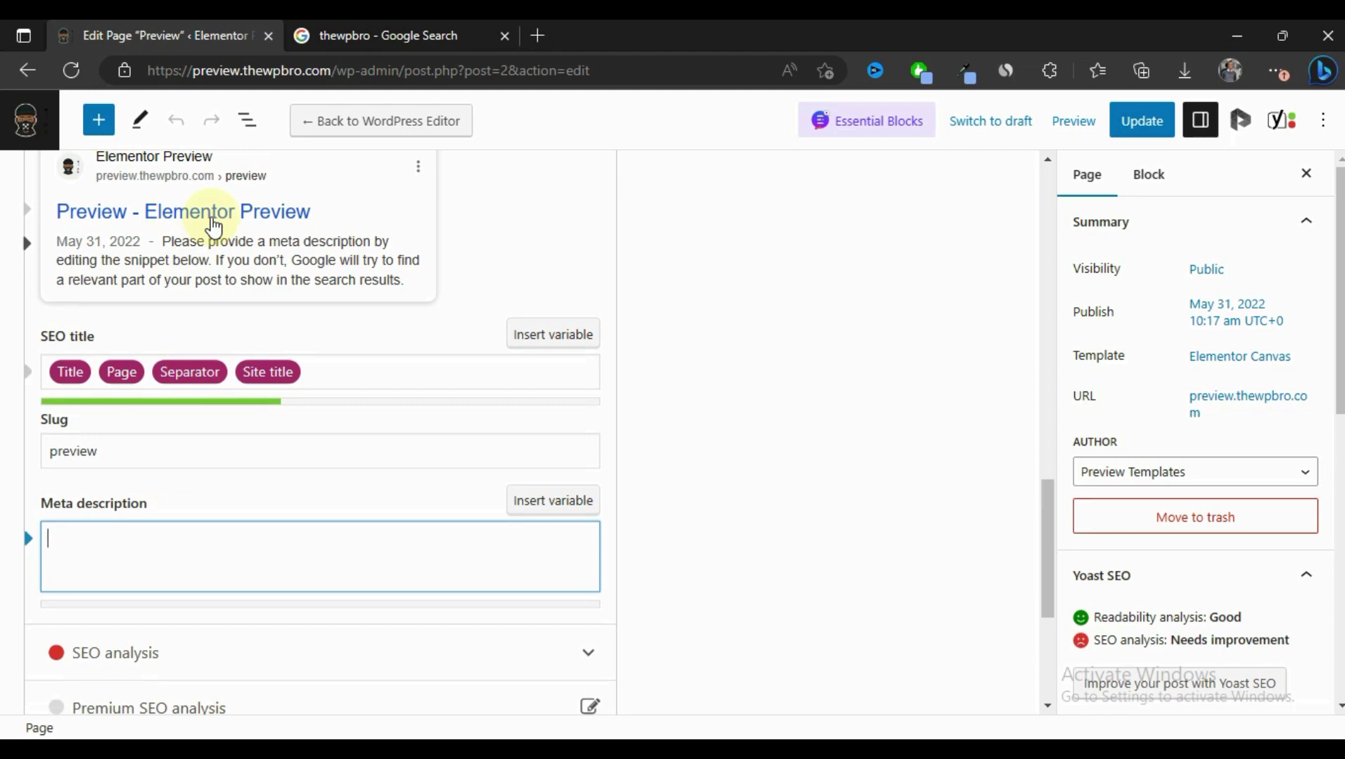
left_click(373, 36)
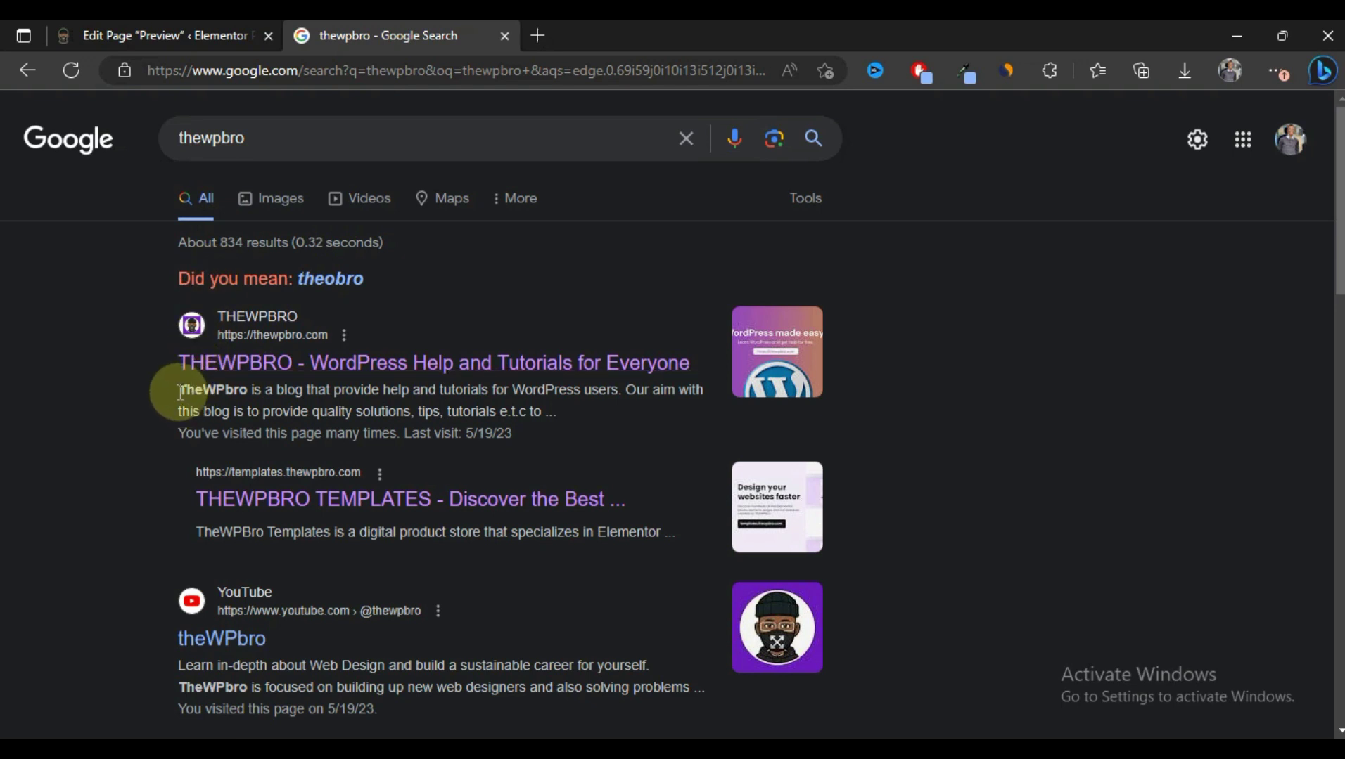
Select the start of the first result's description, then return to the Preview page editor
left_click_drag(177, 391, 250, 411)
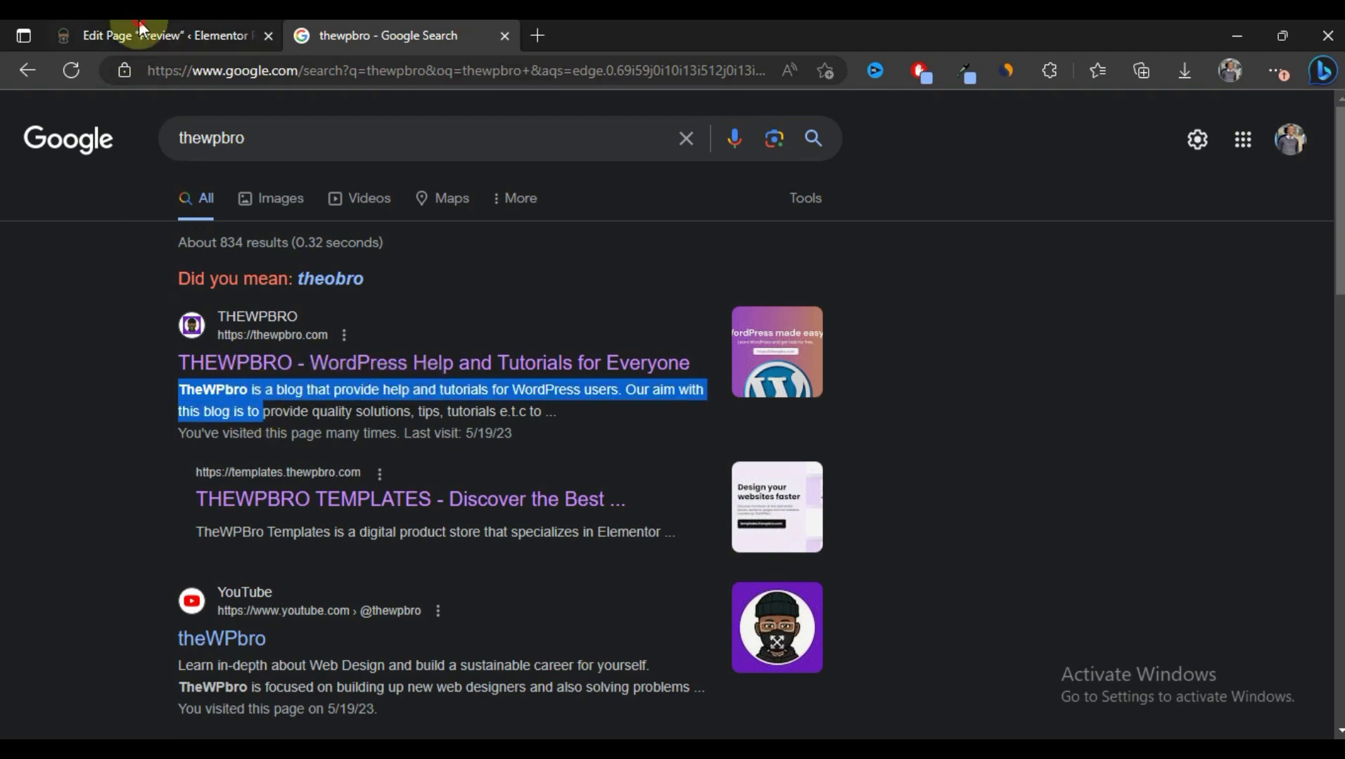
left_click(140, 35)
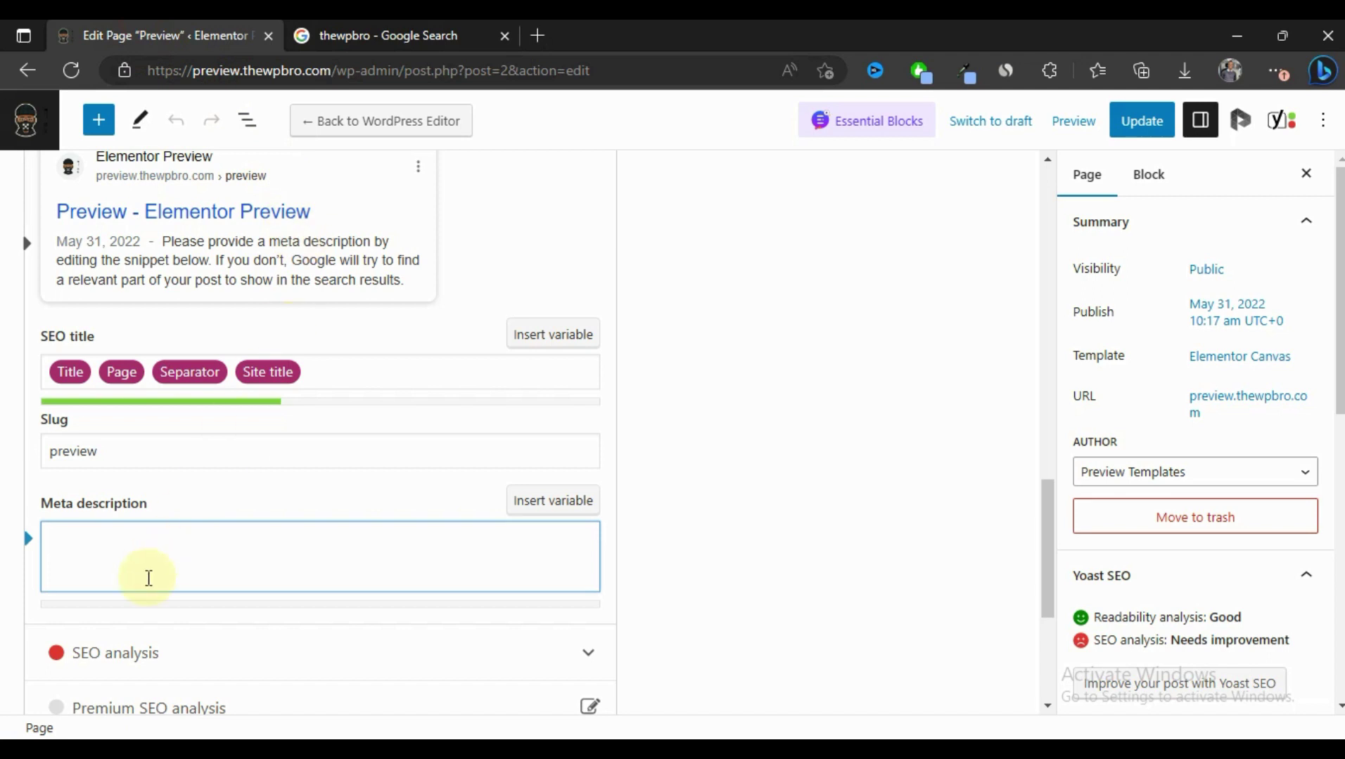
Enter the Yoast meta description 'This is one of the best Elementor Preview', correcting typos
left_click(156, 544)
scroll(290, 354, "up", 2)
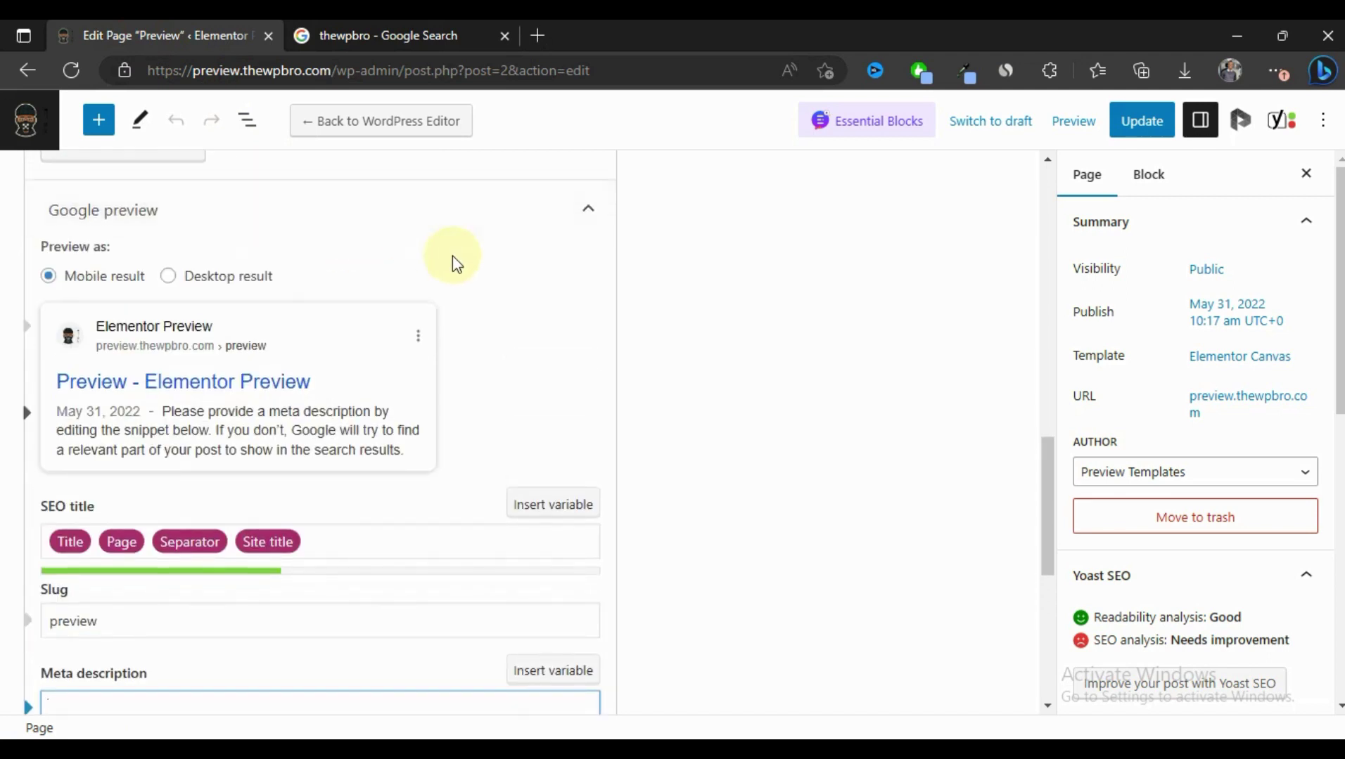
scroll(124, 657, "down", 1)
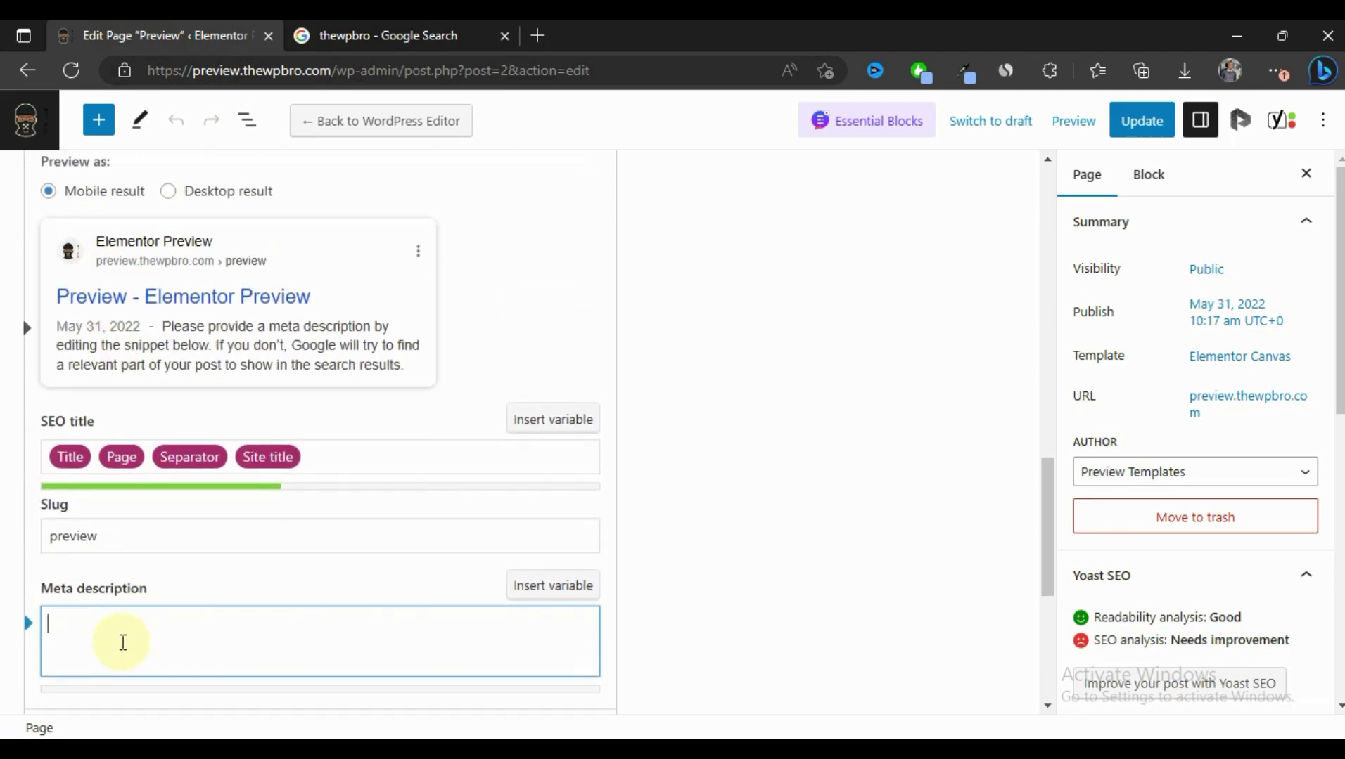
type("This ")
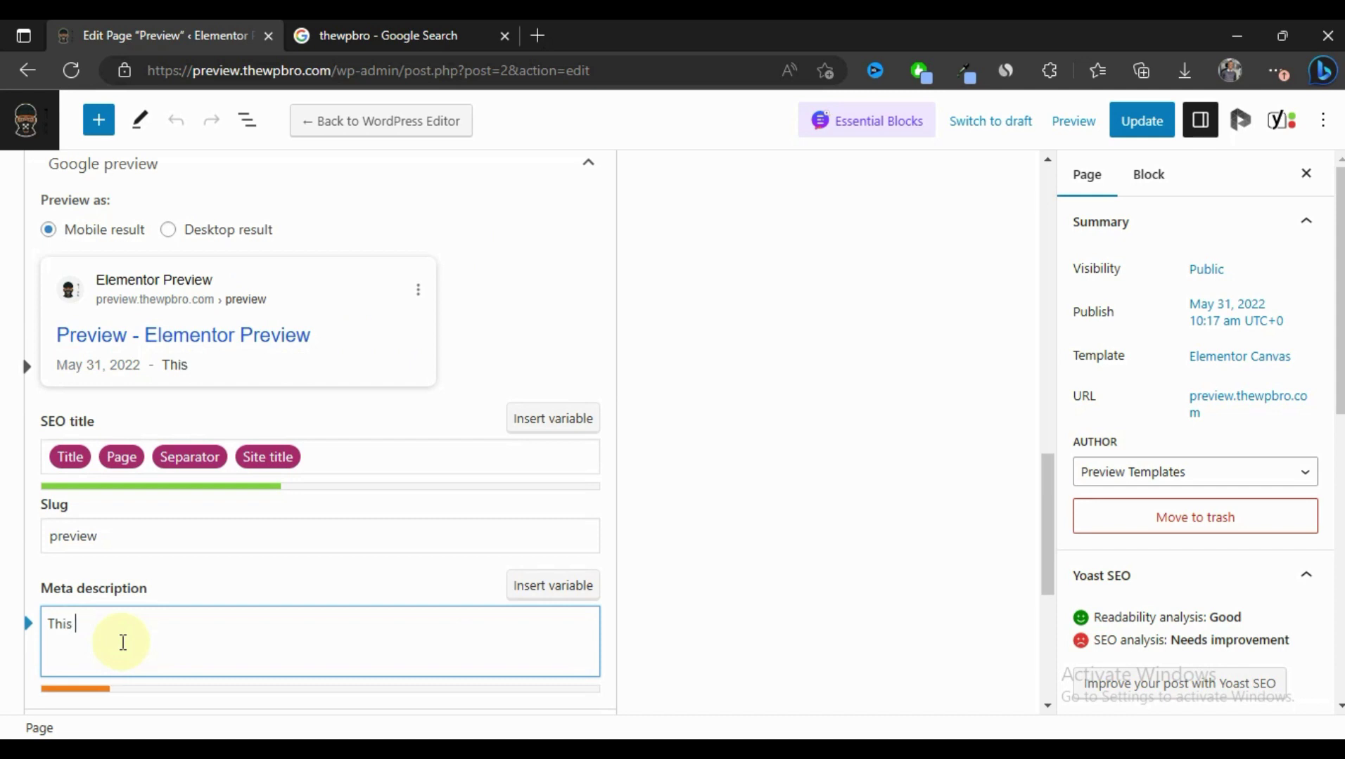
type("is one of the")
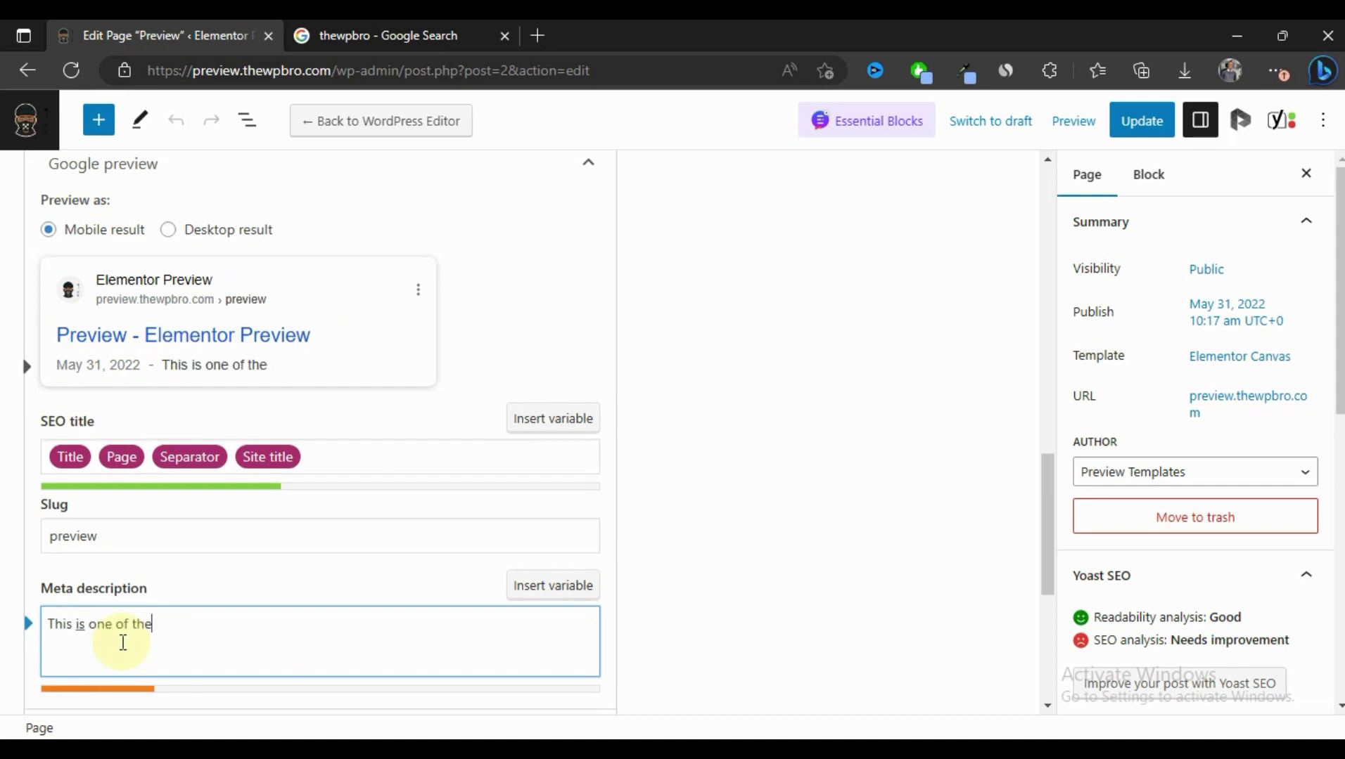
type(" best Elemenor")
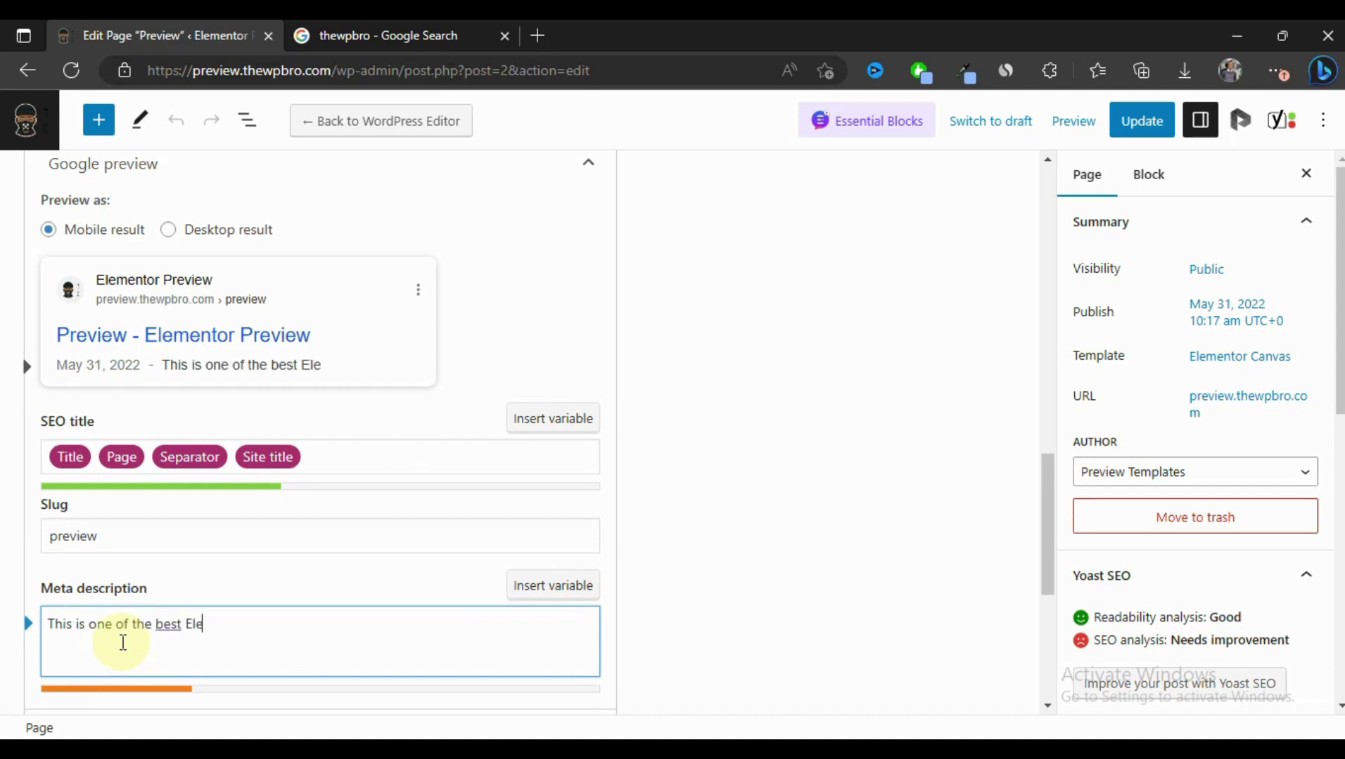
key("BackSpace")
key("BackSpace")
type("tor Per")
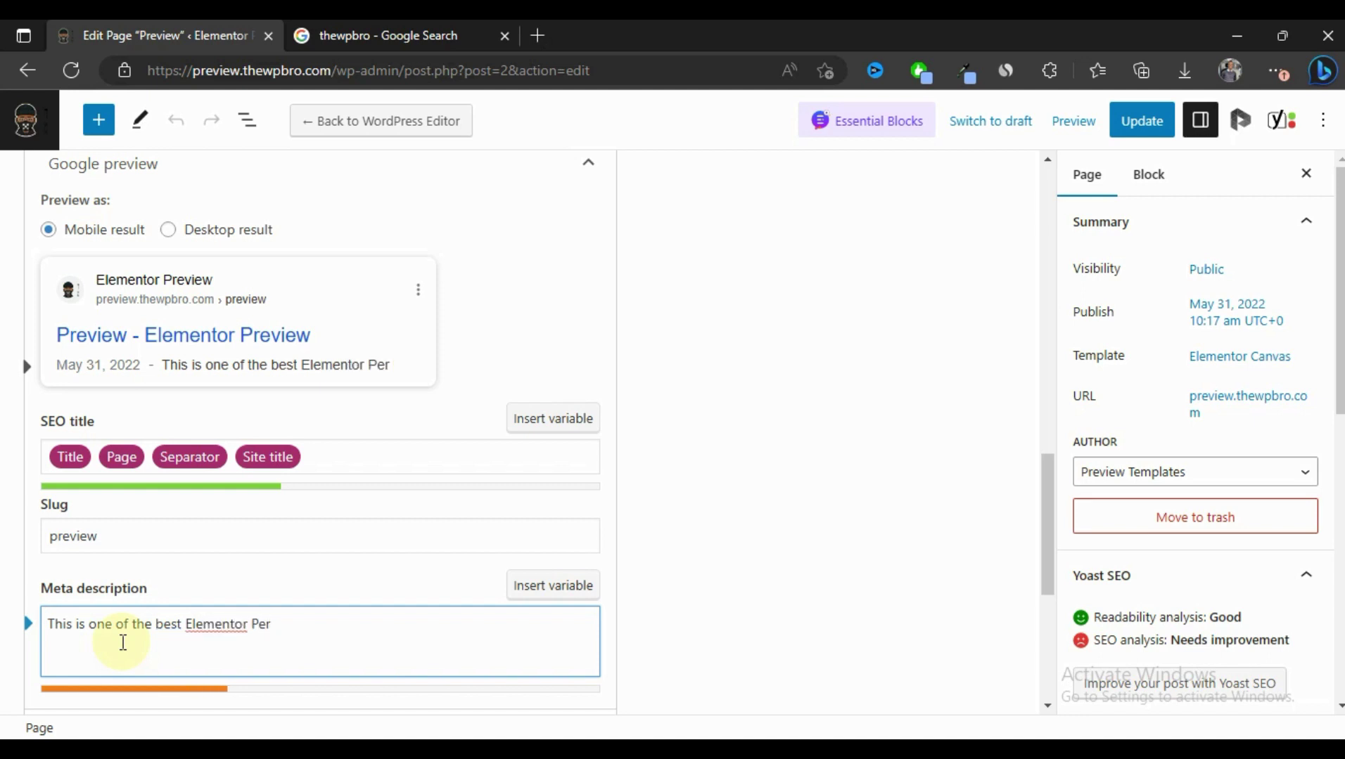
key("BackSpace")
key("BackSpace")
type("review")
Add 'Elementor' before the page title so it reads 'Elementor Preview'
scroll(123, 642, "up", 2)
scroll(123, 643, "up", 10)
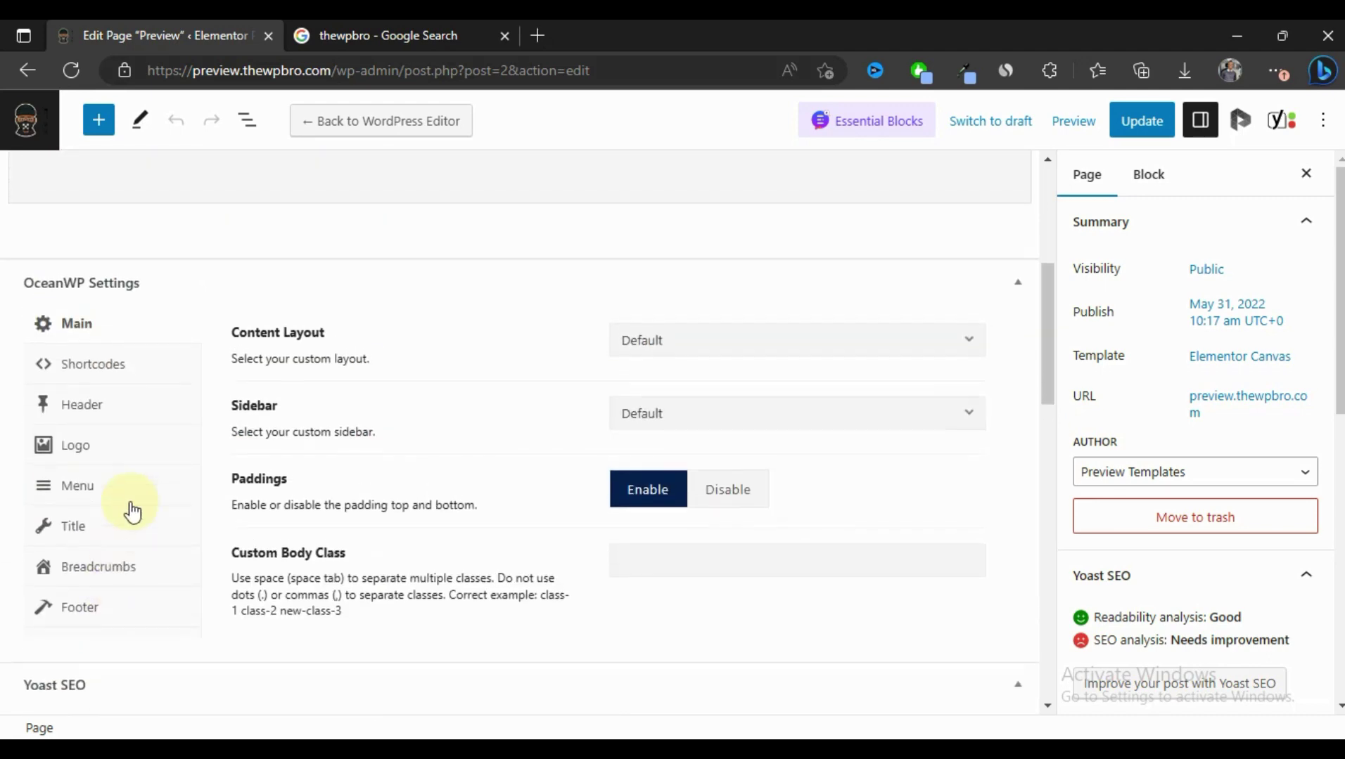
left_click(105, 246)
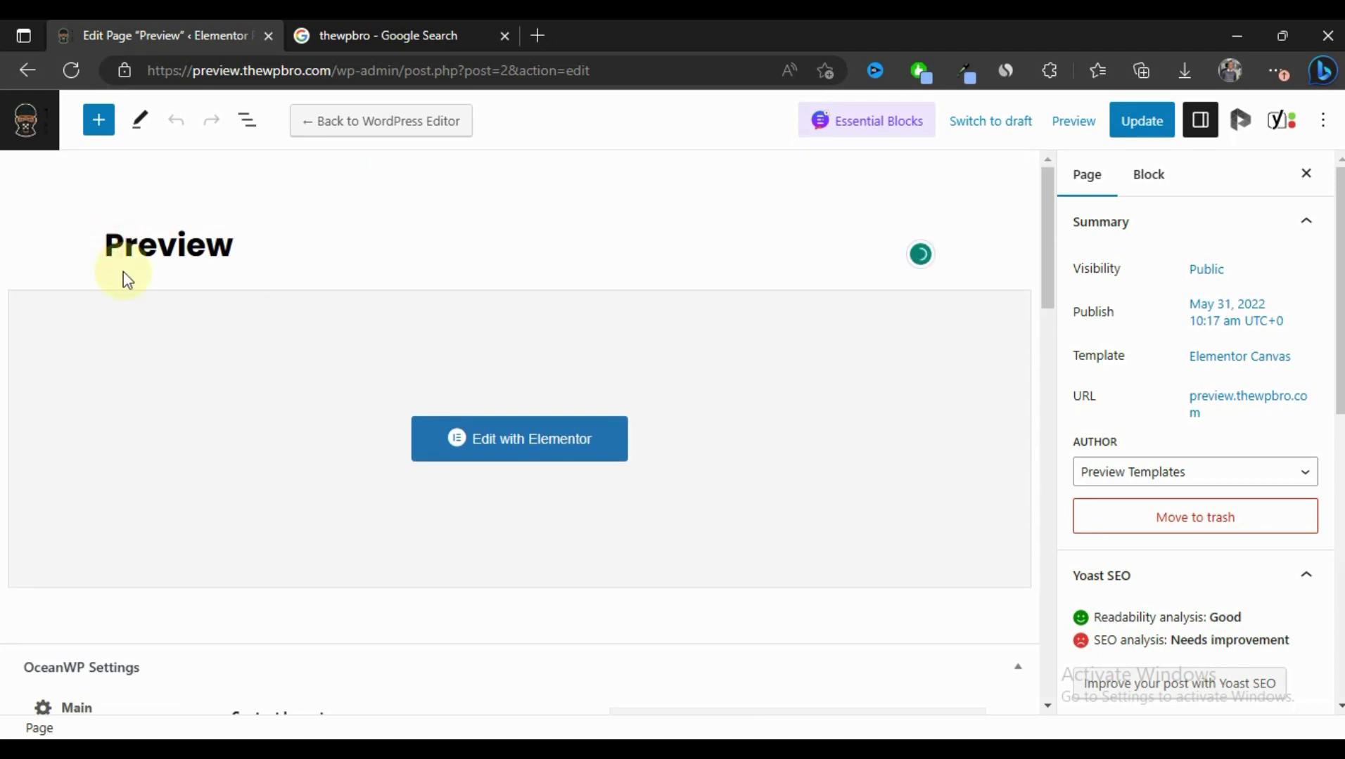
type("Elemto")
key("BackSpace")
key("BackSpace")
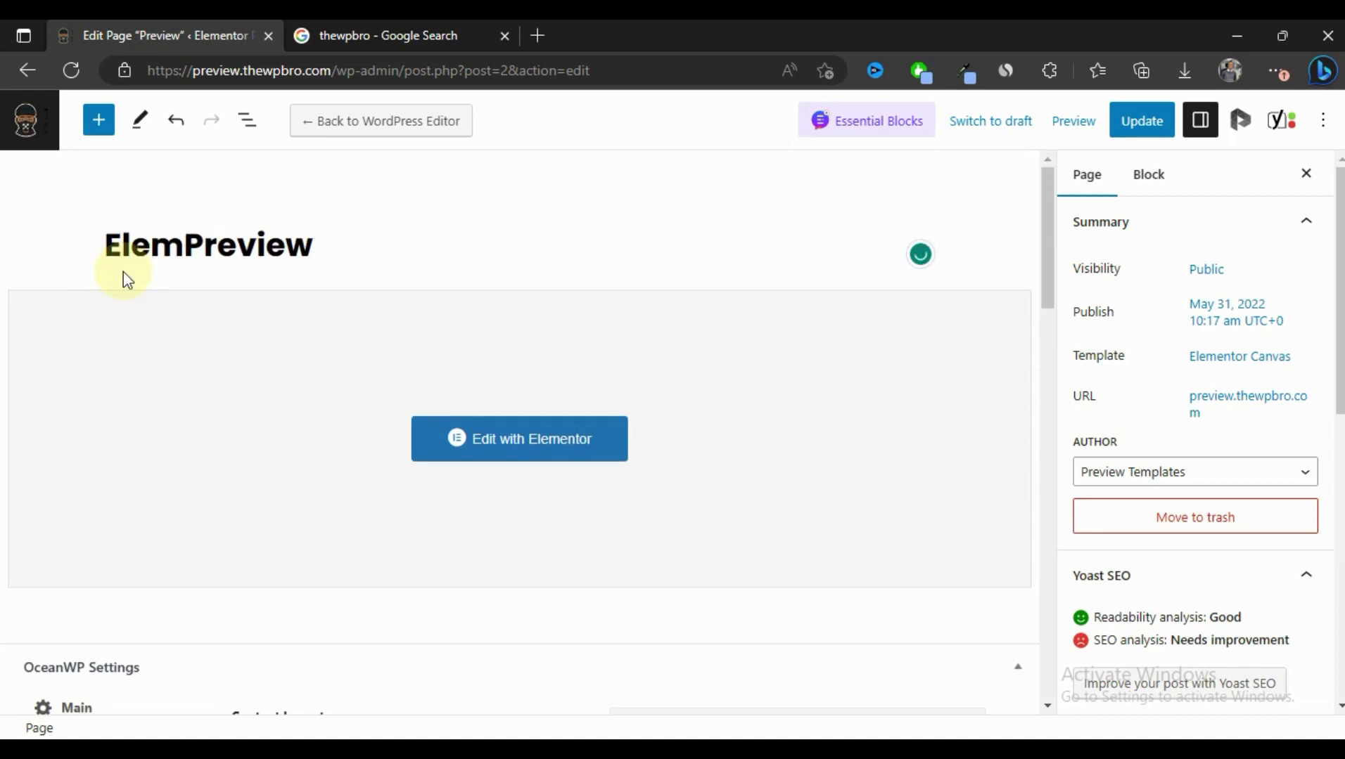
type("entor")
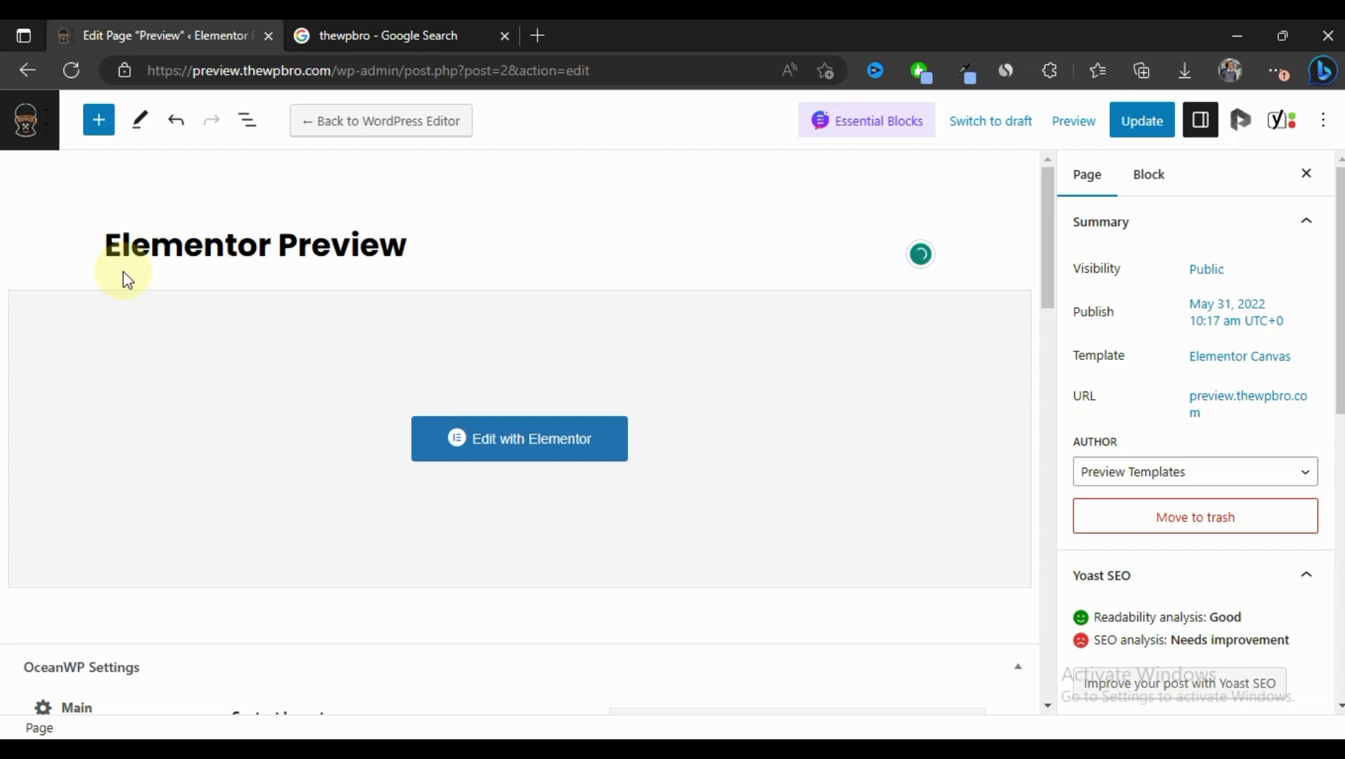
scroll(165, 232, "down", 8)
scroll(182, 277, "down", 10)
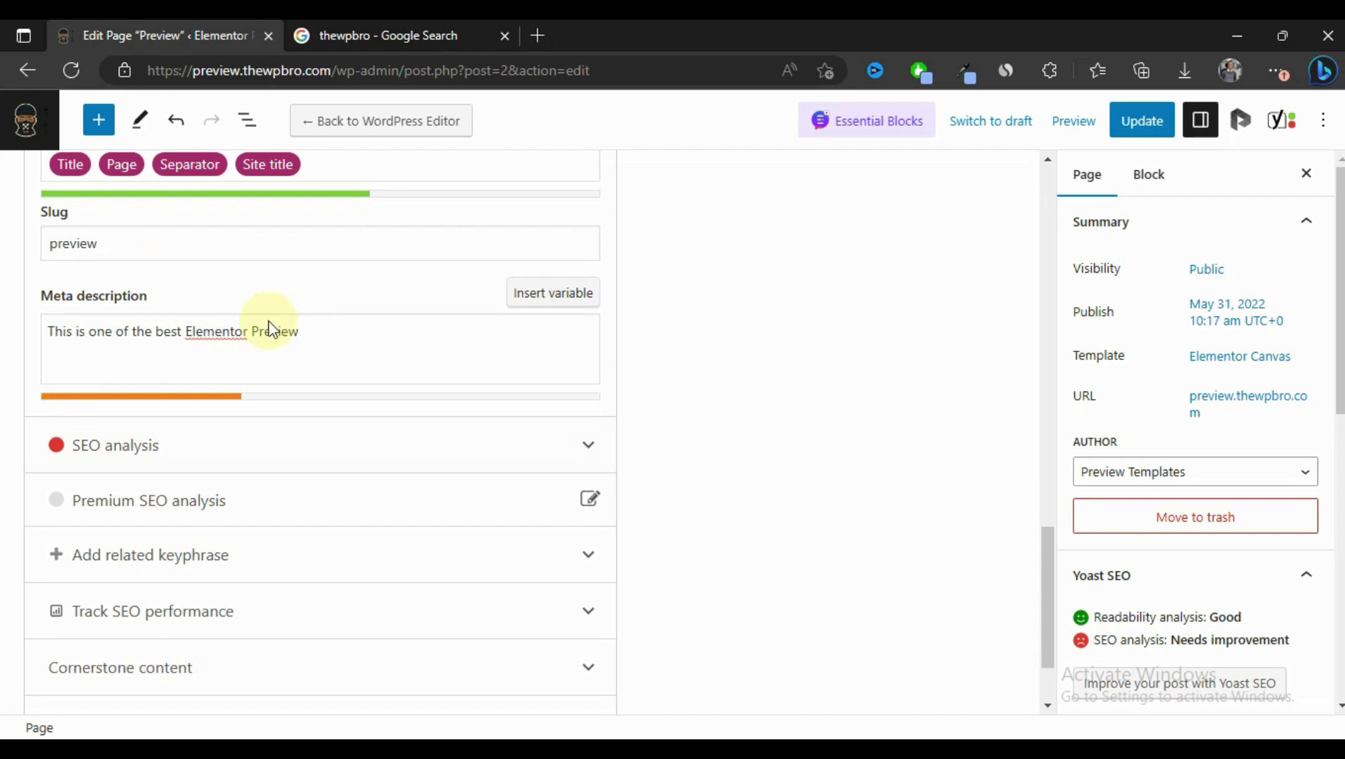
Save the page with Ctrl+S and check the updated Yoast snippet
key("ctrl+s")
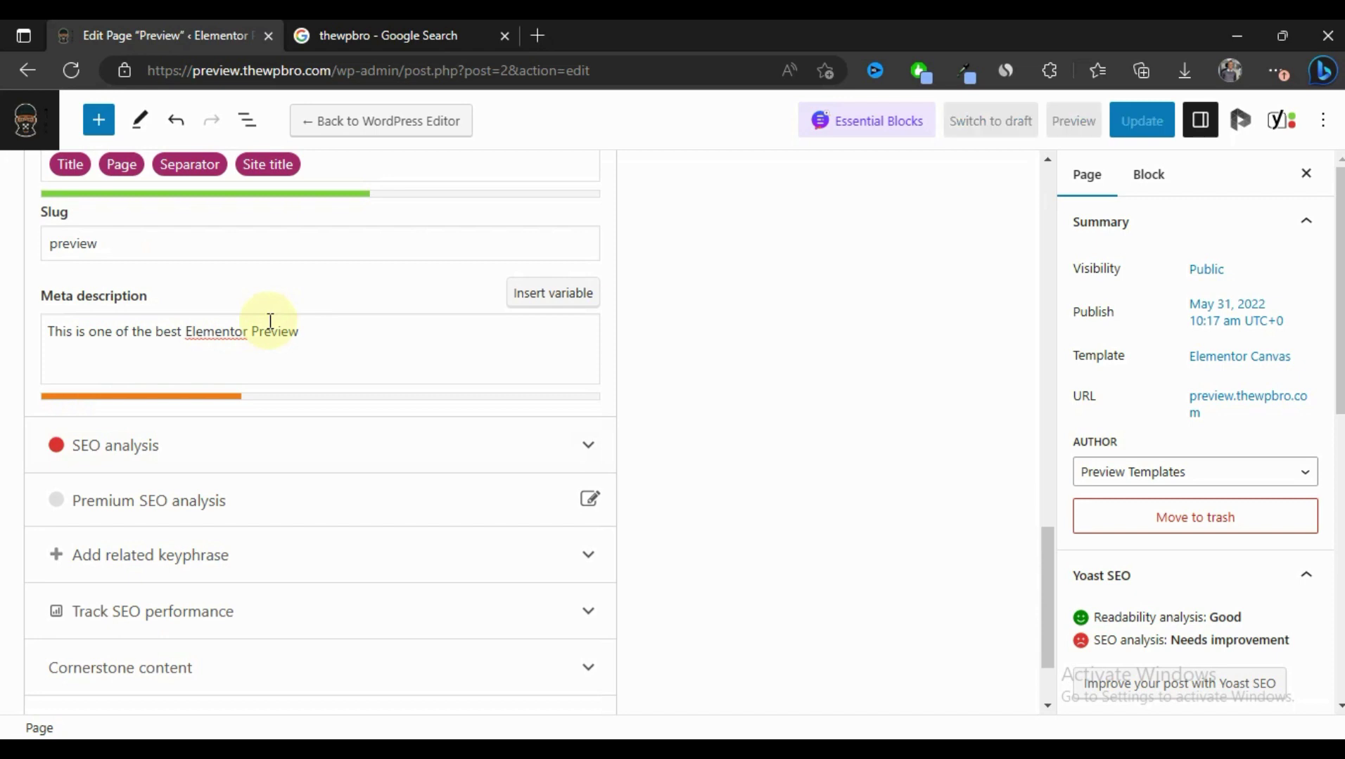
scroll(270, 320, "up", 15)
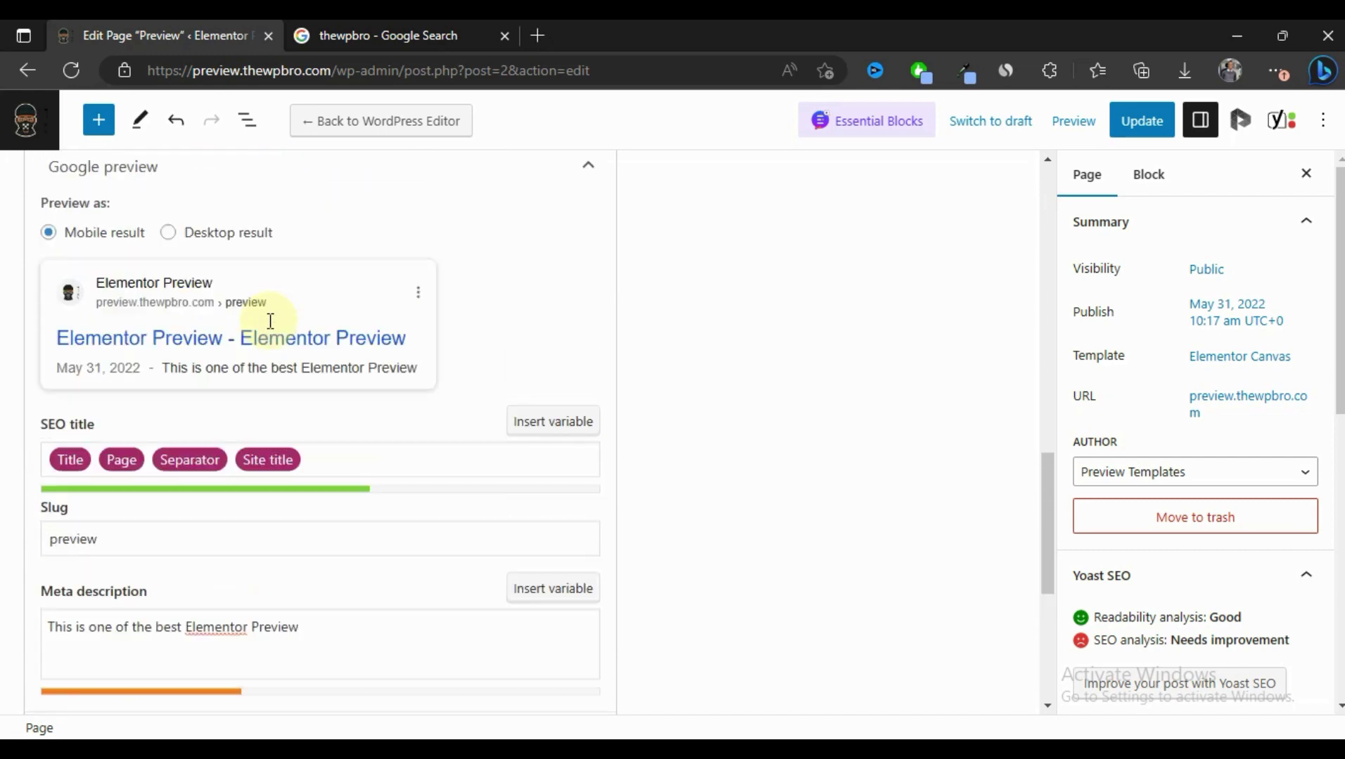
scroll(271, 325, "up", 2)
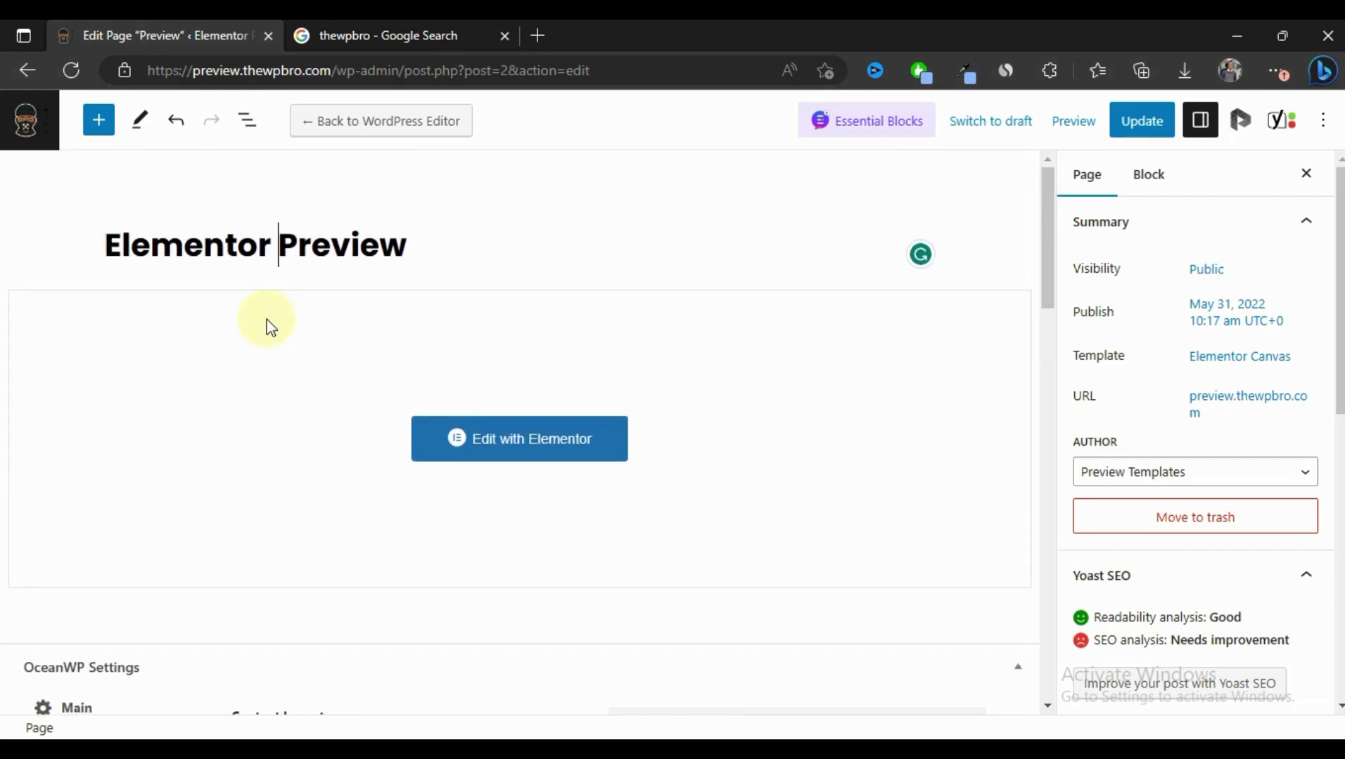